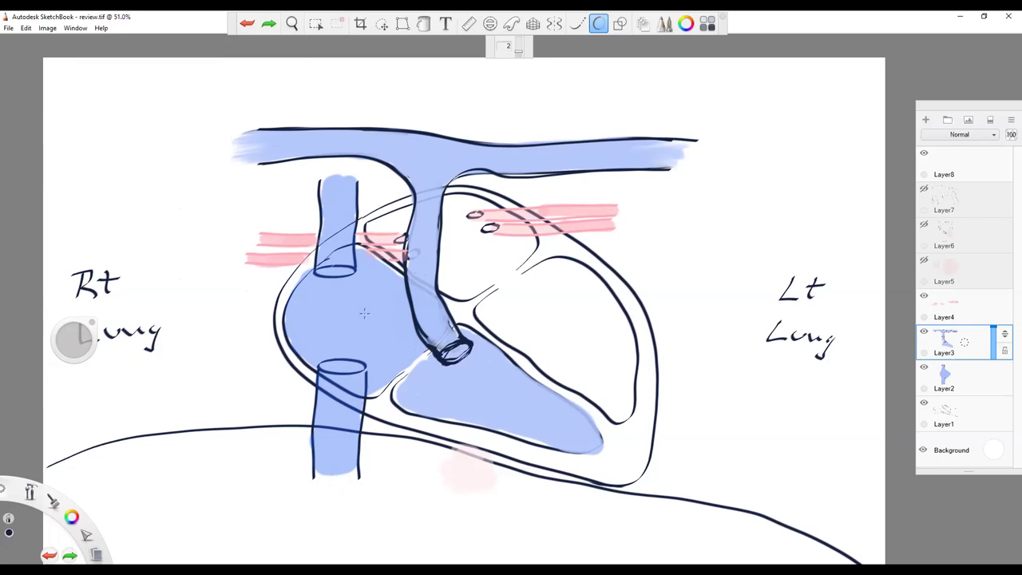
# Sketch flow arrows from the pulmonary artery out to the left lung and back toward the heart, and undo them
pyautogui.click(292, 23)
pyautogui.moveTo(431, 335); pyautogui.dragTo(419, 314)
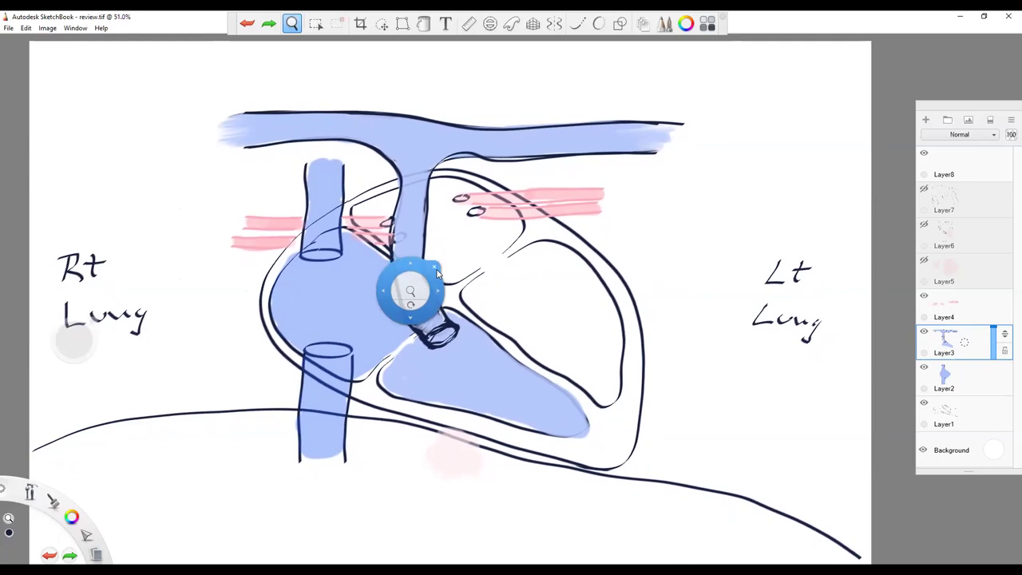
pyautogui.press('Escape')
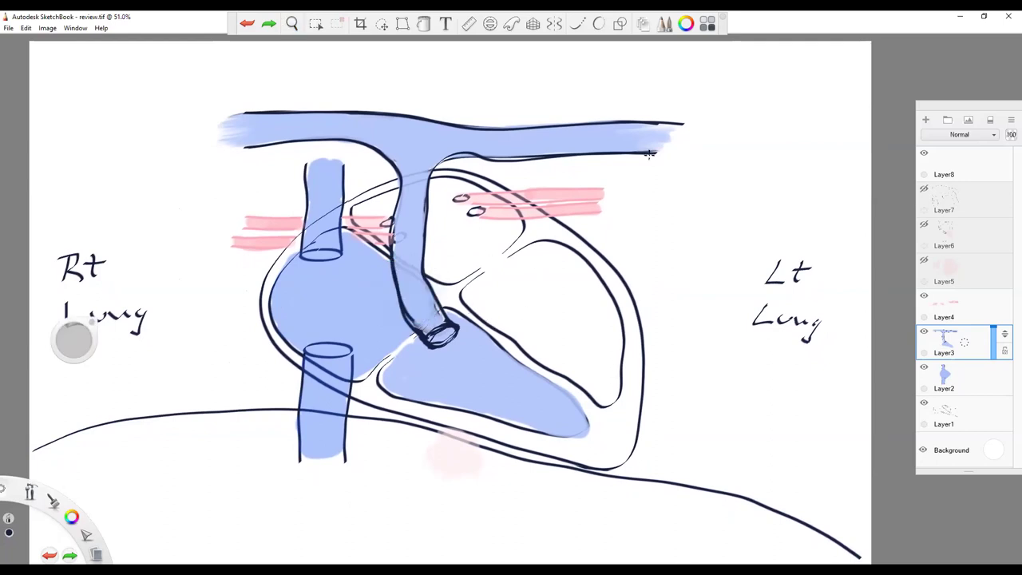
pyautogui.moveTo(677, 141)
pyautogui.mouseDown()
pyautogui.moveTo(724, 140)
pyautogui.moveTo(760, 184)
pyautogui.moveTo(680, 201)
pyautogui.moveTo(697, 211)
pyautogui.mouseUp()
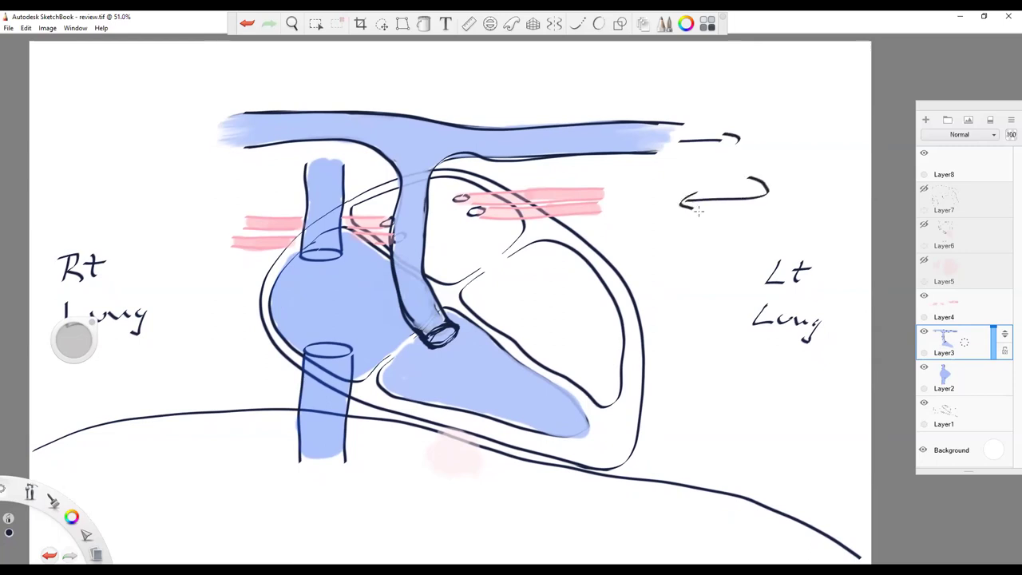
pyautogui.hotkey('ctrl', 'z')
pyautogui.hotkey('ctrl', 'z')
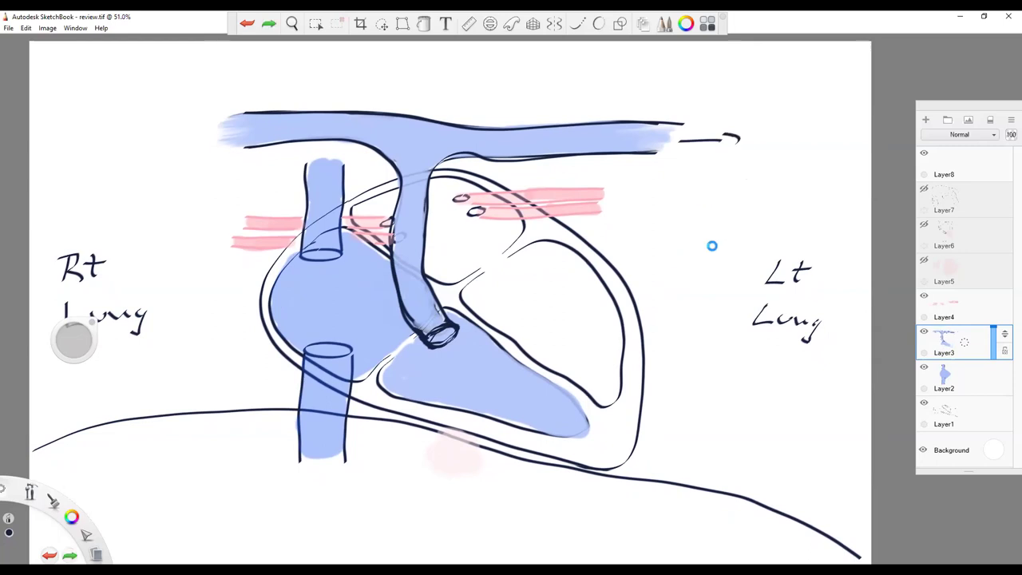
pyautogui.hotkey('ctrl', 'z')
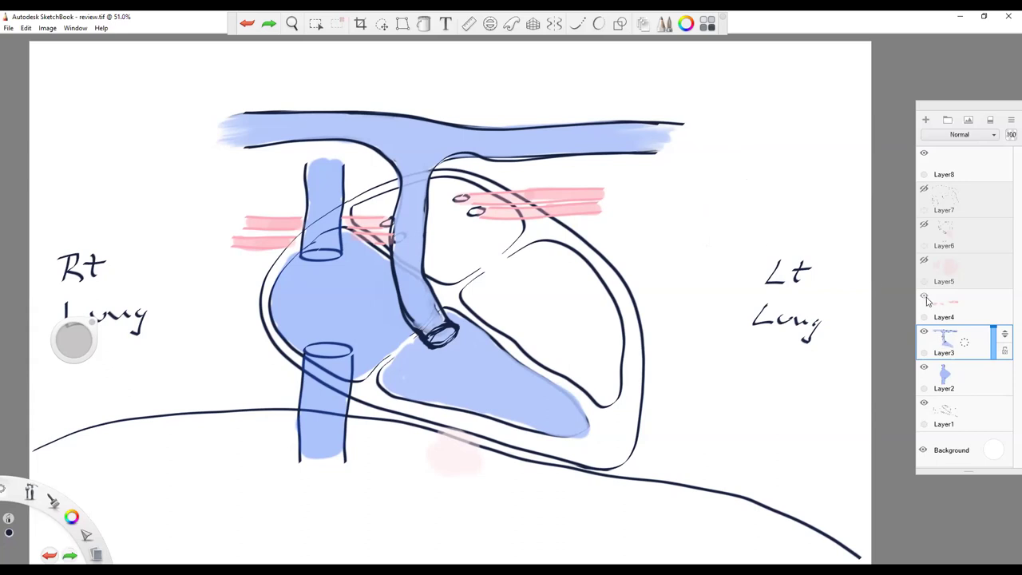
# Show Layer5 and Layer6 in the heart drawing
pyautogui.click(924, 262)
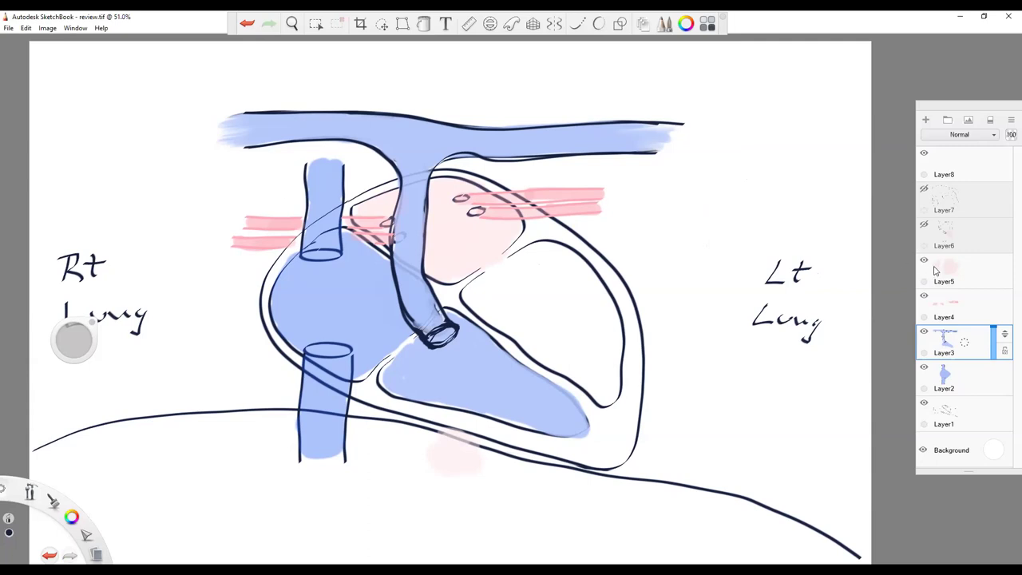
pyautogui.click(924, 227)
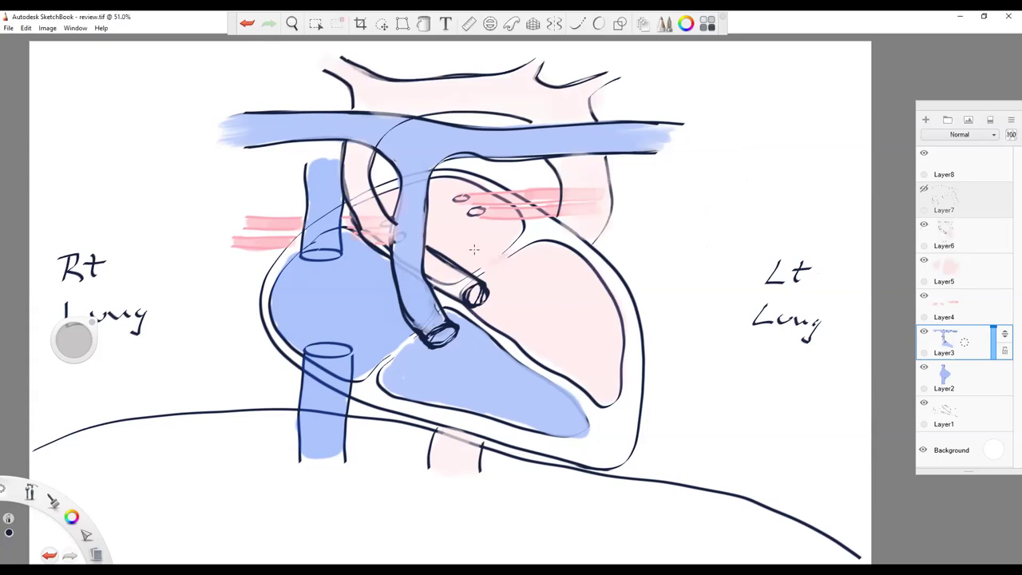
# Sketch flow arrows through the left heart chambers and out along the aorta's upper branches and descending section, and undo them
pyautogui.moveTo(475, 248); pyautogui.dragTo(551, 303)
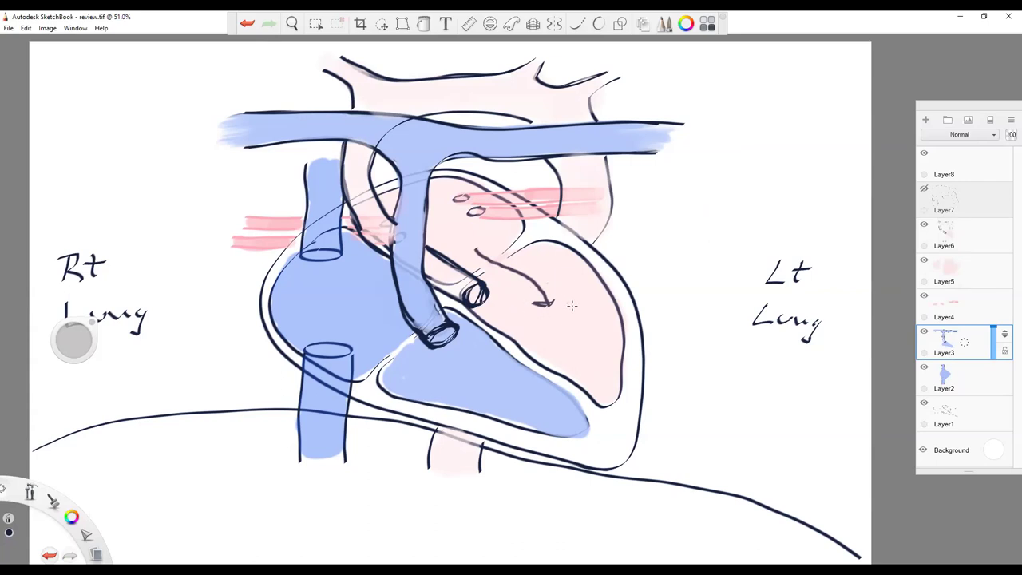
pyautogui.moveTo(513, 268); pyautogui.dragTo(540, 297)
pyautogui.moveTo(375, 90); pyautogui.dragTo(305, 56)
pyautogui.moveTo(619, 72)
pyautogui.mouseDown()
pyautogui.moveTo(656, 67)
pyautogui.moveTo(647, 75)
pyautogui.mouseUp()
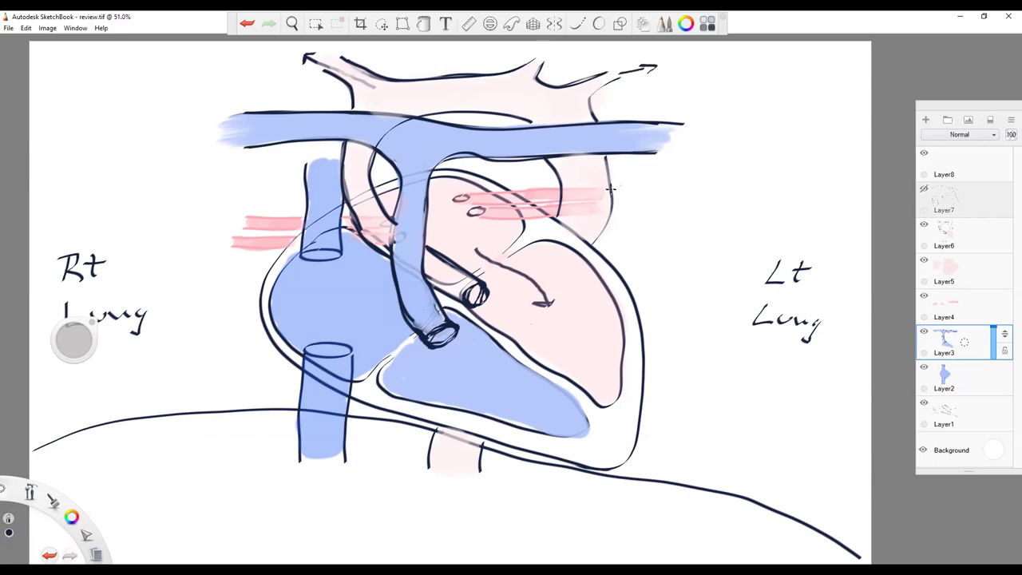
pyautogui.moveTo(588, 172); pyautogui.dragTo(591, 210)
pyautogui.moveTo(452, 451)
pyautogui.mouseDown()
pyautogui.moveTo(444, 484)
pyautogui.moveTo(451, 479)
pyautogui.mouseUp()
pyautogui.hotkey('ctrl', 'z')
pyautogui.hotkey('ctrl', 'z')
pyautogui.hotkey('ctrl', 'z')
pyautogui.hotkey('ctrl', 'z')
pyautogui.hotkey('ctrl', 'z')
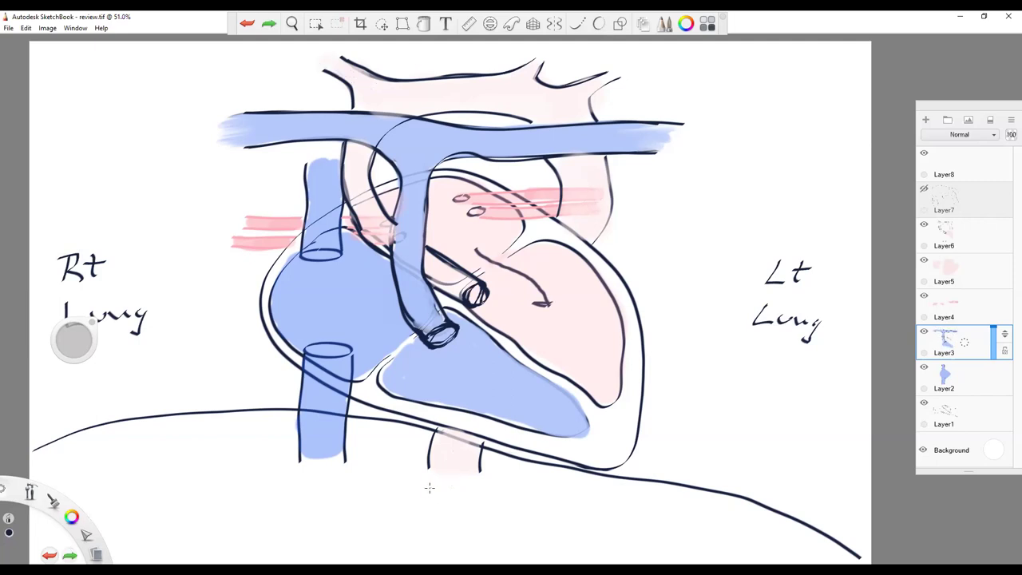
pyautogui.hotkey('ctrl', 'z')
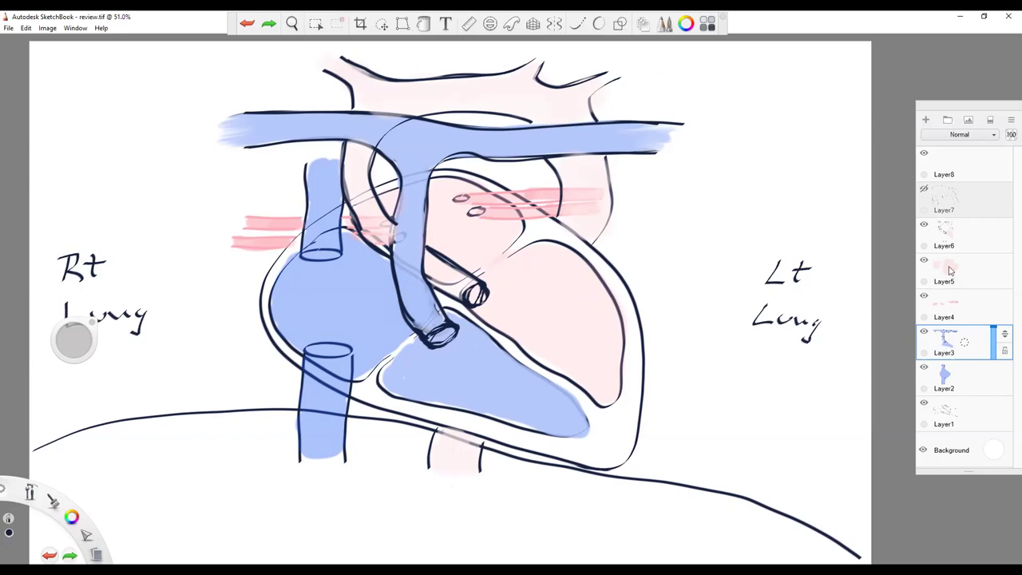
# Show Layer7 with the abdominal organ outlines
pyautogui.click(924, 190)
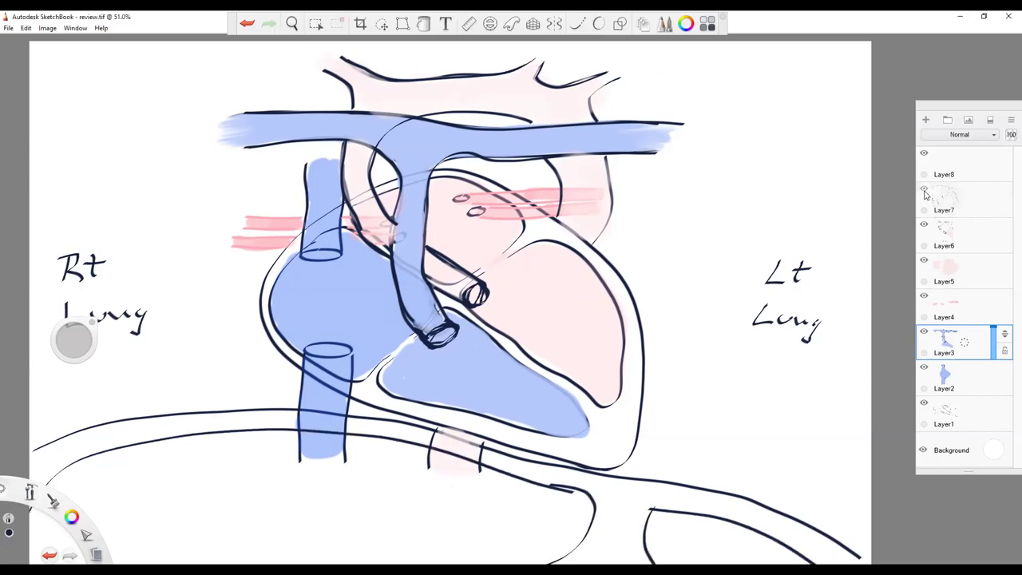
pyautogui.click(924, 190)
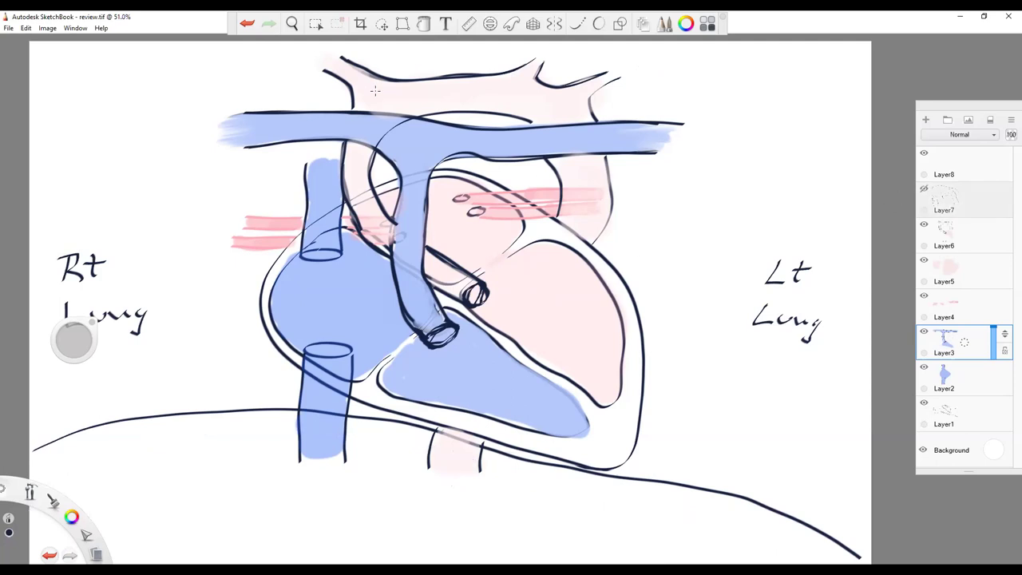
pyautogui.click(293, 25)
pyautogui.moveTo(443, 239); pyautogui.dragTo(383, 292)
pyautogui.moveTo(413, 257); pyautogui.dragTo(427, 261)
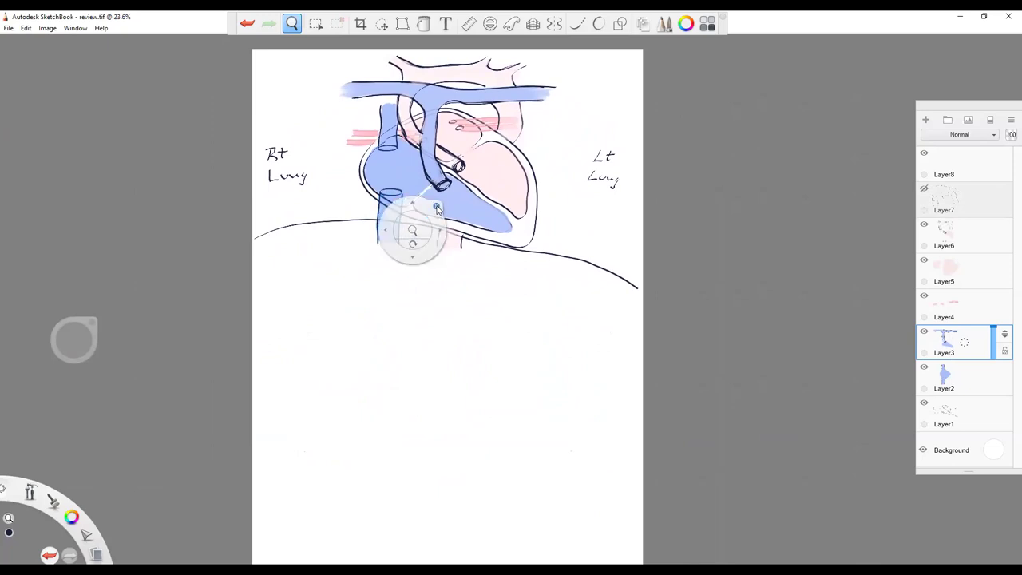
pyautogui.click(924, 192)
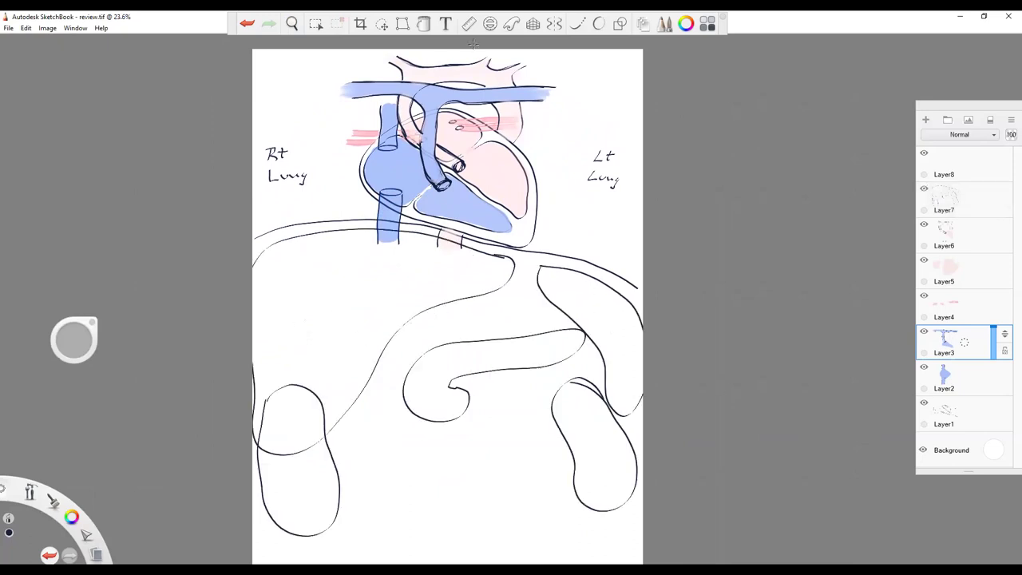
# Handwrite organ labels on Layer3: Liver, RK and LK in the kidneys, Spl in the spleen and Panc in the pancreas
pyautogui.click(598, 24)
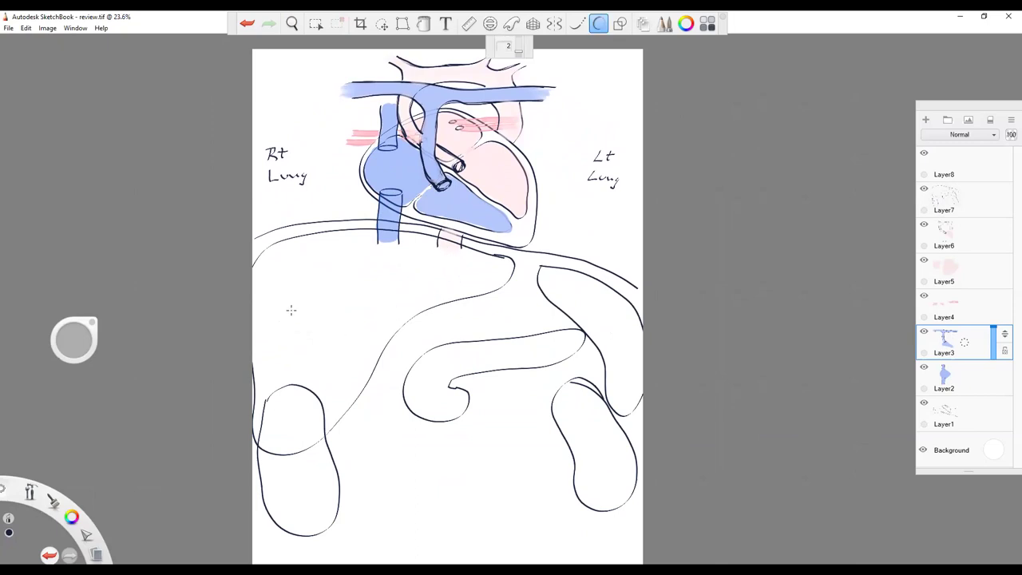
pyautogui.moveTo(284, 301)
pyautogui.mouseDown()
pyautogui.moveTo(291, 314)
pyautogui.moveTo(333, 302)
pyautogui.mouseUp()
pyautogui.moveTo(279, 474)
pyautogui.mouseDown()
pyautogui.moveTo(281, 487)
pyautogui.moveTo(303, 482)
pyautogui.mouseUp()
pyautogui.moveTo(311, 478); pyautogui.dragTo(310, 483)
pyautogui.moveTo(604, 456); pyautogui.dragTo(606, 466)
pyautogui.moveTo(603, 460); pyautogui.dragTo(617, 455)
pyautogui.moveTo(597, 315); pyautogui.dragTo(593, 323)
pyautogui.moveTo(604, 317); pyautogui.dragTo(615, 322)
pyautogui.moveTo(471, 359)
pyautogui.mouseDown()
pyautogui.moveTo(472, 368)
pyautogui.moveTo(510, 361)
pyautogui.mouseUp()
pyautogui.moveTo(519, 353); pyautogui.dragTo(526, 358)
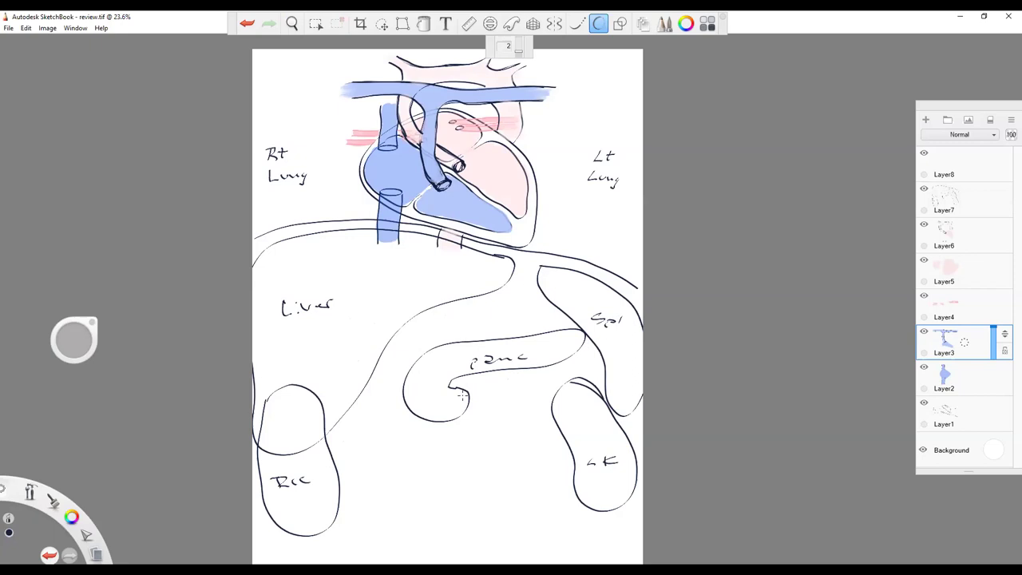
# Sketch a winding digestive tract line from below the diaphragm around the pancreas, and undo it
pyautogui.click(293, 24)
pyautogui.moveTo(348, 165); pyautogui.dragTo(366, 170)
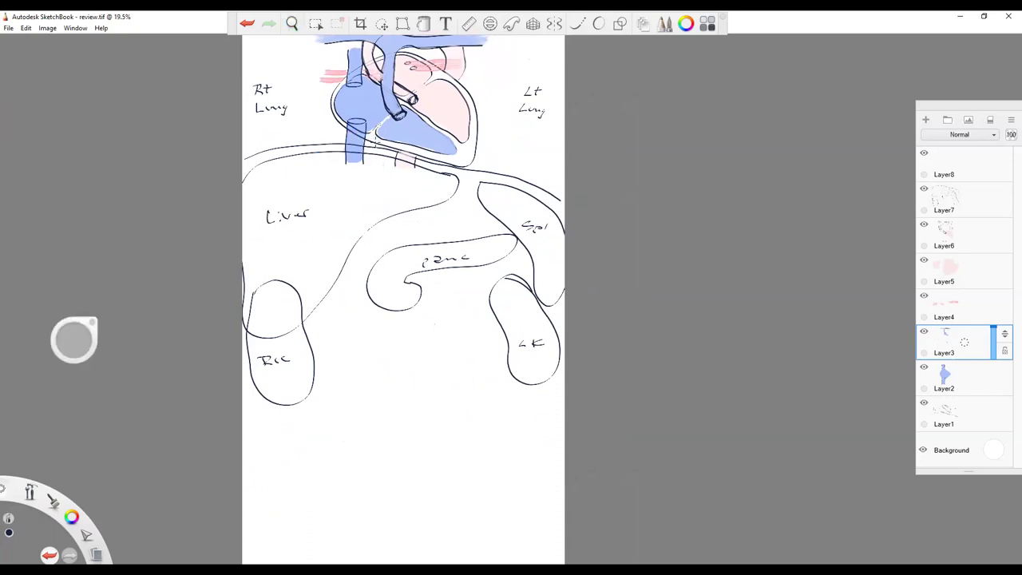
pyautogui.click(581, 26)
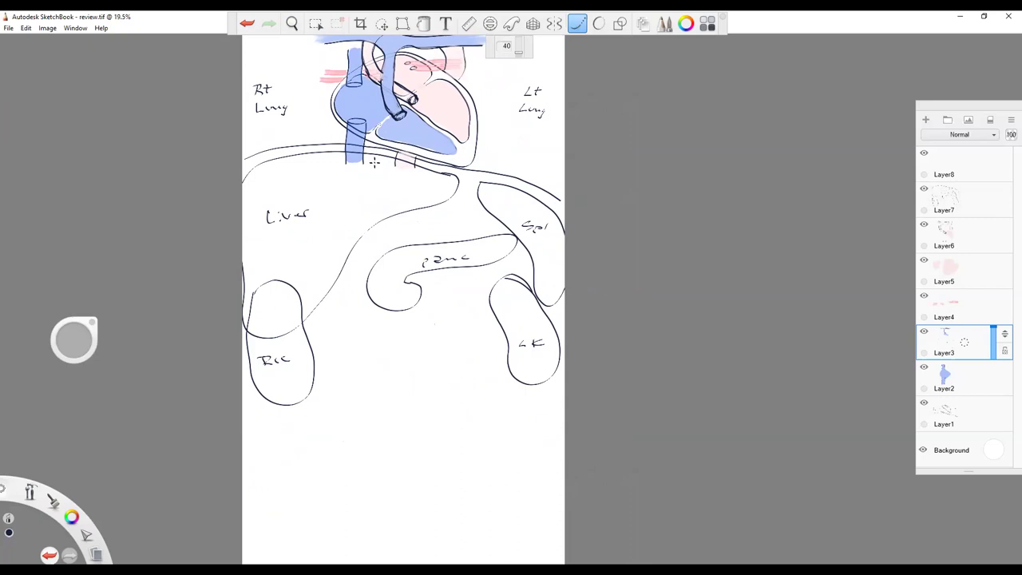
pyautogui.moveTo(384, 163)
pyautogui.mouseDown()
pyautogui.moveTo(388, 191)
pyautogui.moveTo(399, 199)
pyautogui.moveTo(470, 196)
pyautogui.moveTo(472, 212)
pyautogui.moveTo(368, 232)
pyautogui.moveTo(350, 257)
pyautogui.moveTo(366, 320)
pyautogui.moveTo(470, 327)
pyautogui.moveTo(421, 356)
pyautogui.moveTo(358, 366)
pyautogui.moveTo(439, 375)
pyautogui.moveTo(462, 391)
pyautogui.moveTo(406, 407)
pyautogui.mouseUp()
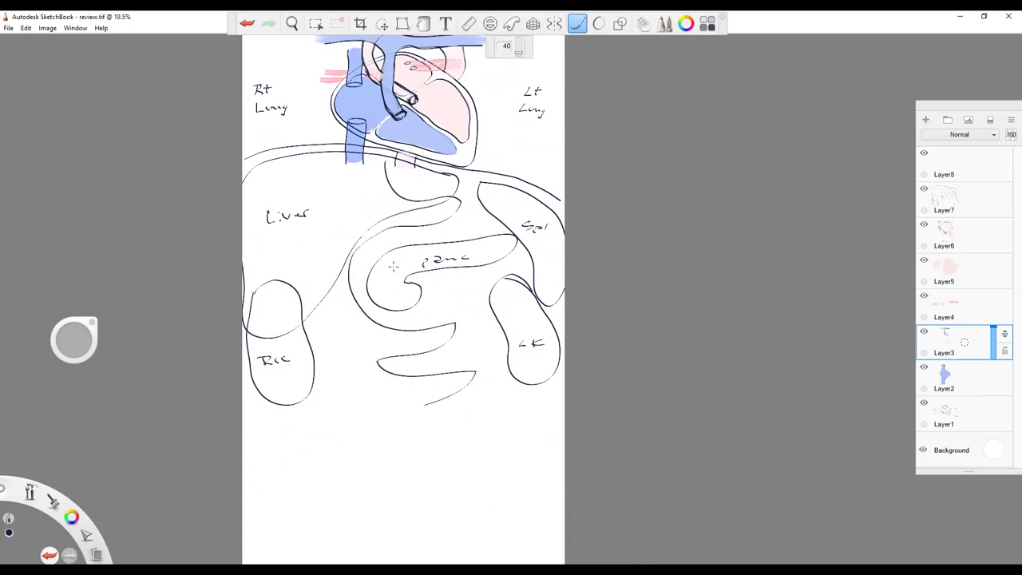
pyautogui.hotkey('ctrl', 'z')
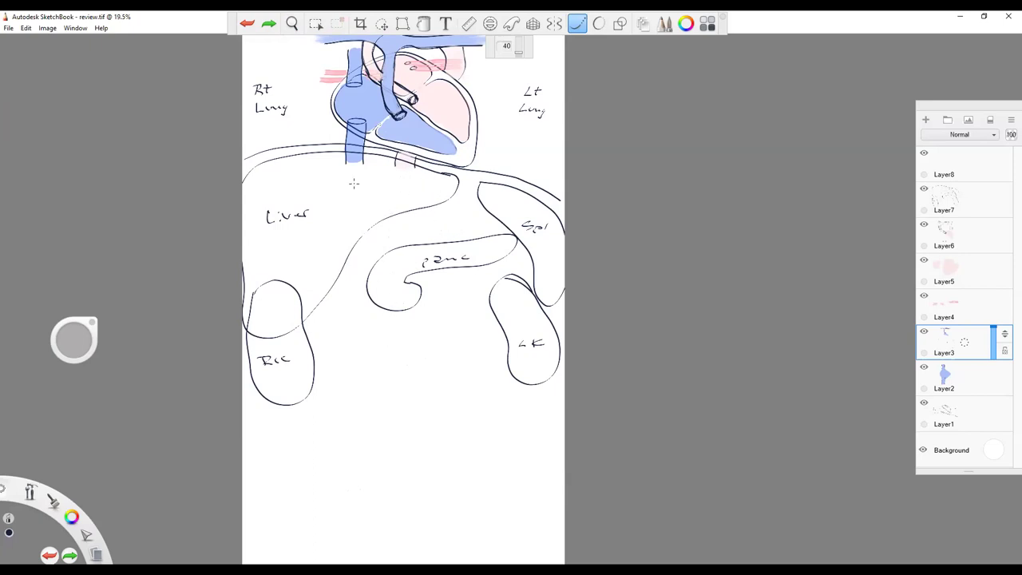
# Undo all the handwritten organ labels and hide Layer7
pyautogui.click(924, 190)
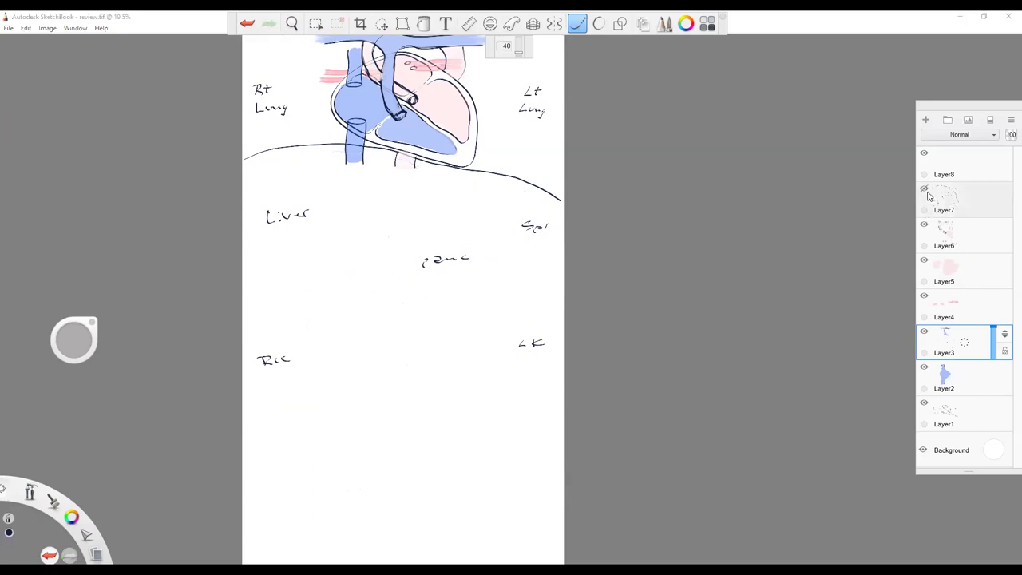
pyautogui.hotkey('ctrl', 'z')
pyautogui.hotkey('ctrl', 'z')
pyautogui.hotkey('ctrl', 'z')
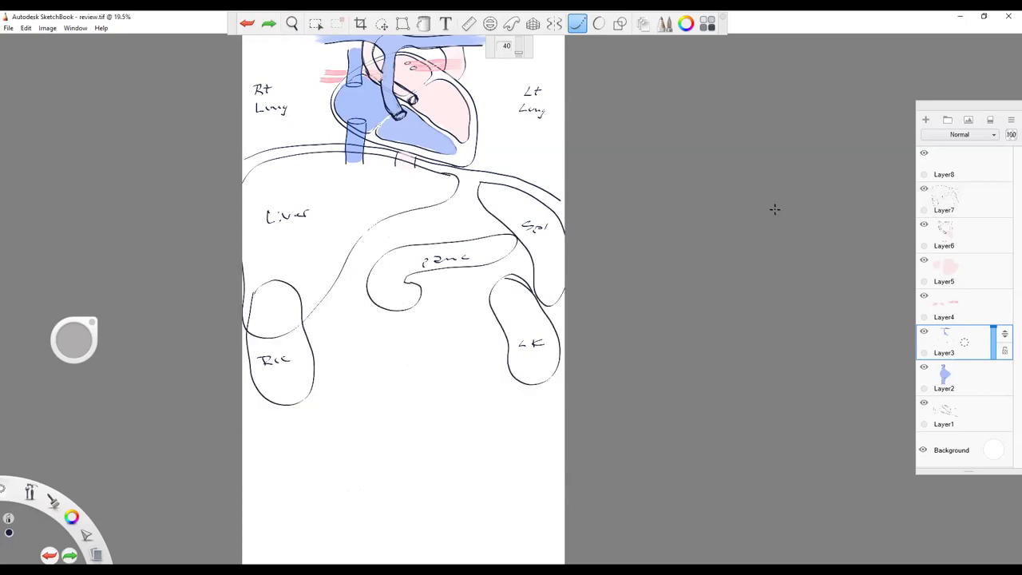
pyautogui.hotkey('ctrl', 'z')
pyautogui.hotkey('ctrl', 'z')
pyautogui.hotkey('ctrl', 'z')
pyautogui.hotkey('ctrl', 'z')
pyautogui.hotkey('ctrl', 'z')
pyautogui.hotkey('ctrl', 'z')
pyautogui.hotkey('ctrl', 'z')
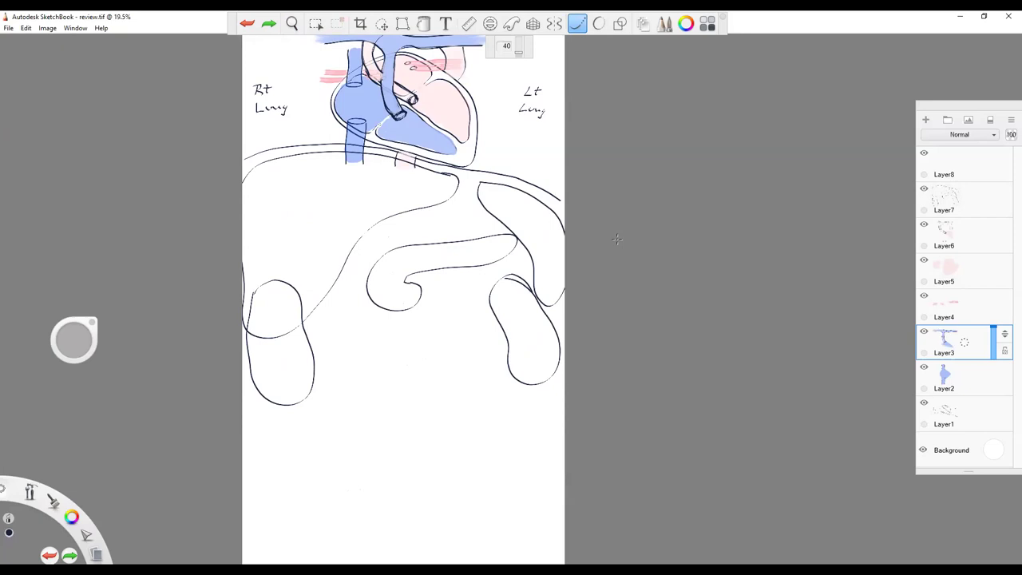
pyautogui.click(934, 195)
pyautogui.click(923, 189)
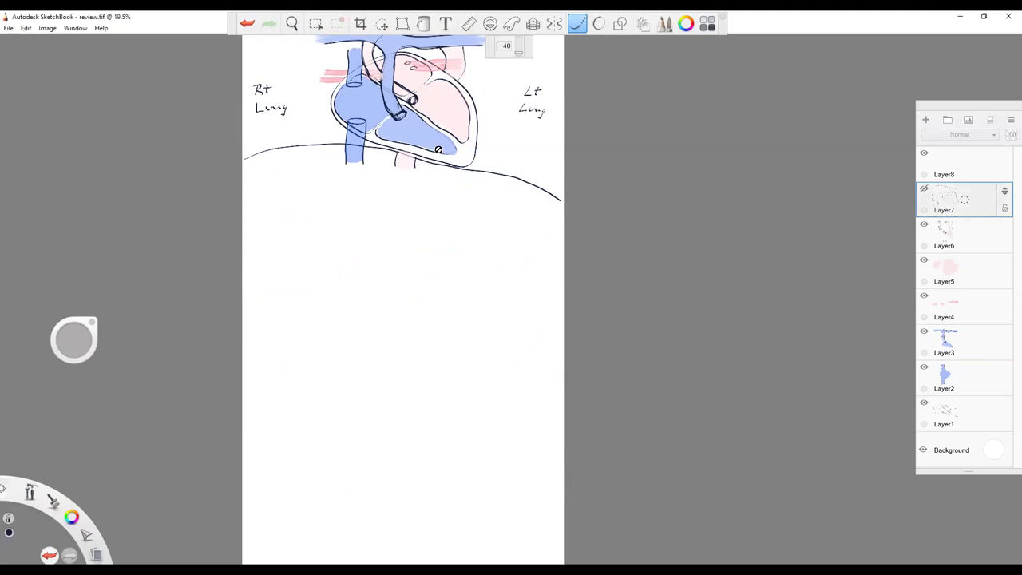
# Save the heart drawing under its existing file name
pyautogui.click(292, 24)
pyautogui.moveTo(376, 287); pyautogui.dragTo(377, 289)
pyautogui.moveTo(450, 287); pyautogui.dragTo(456, 320)
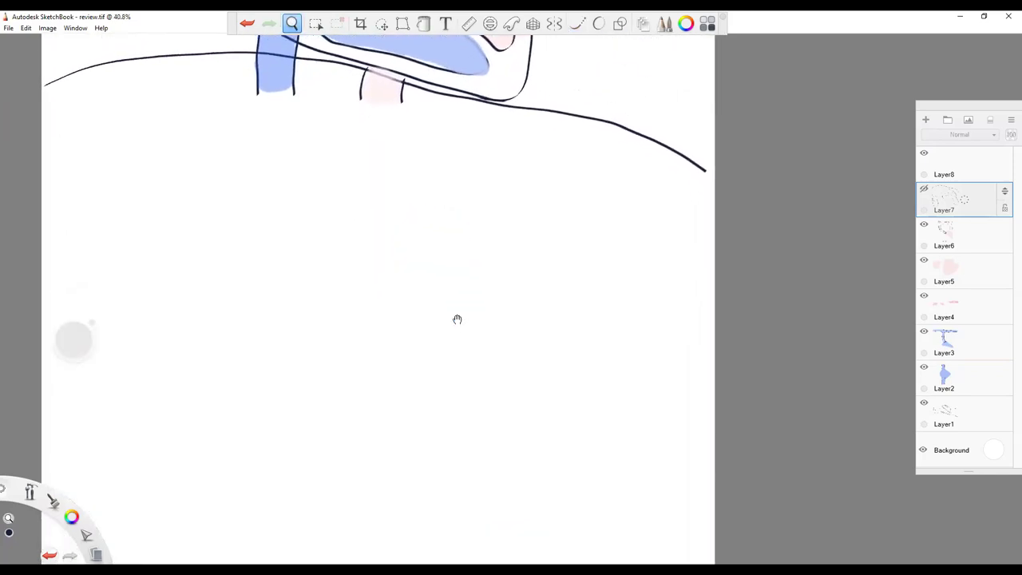
pyautogui.moveTo(352, 352); pyautogui.dragTo(351, 264)
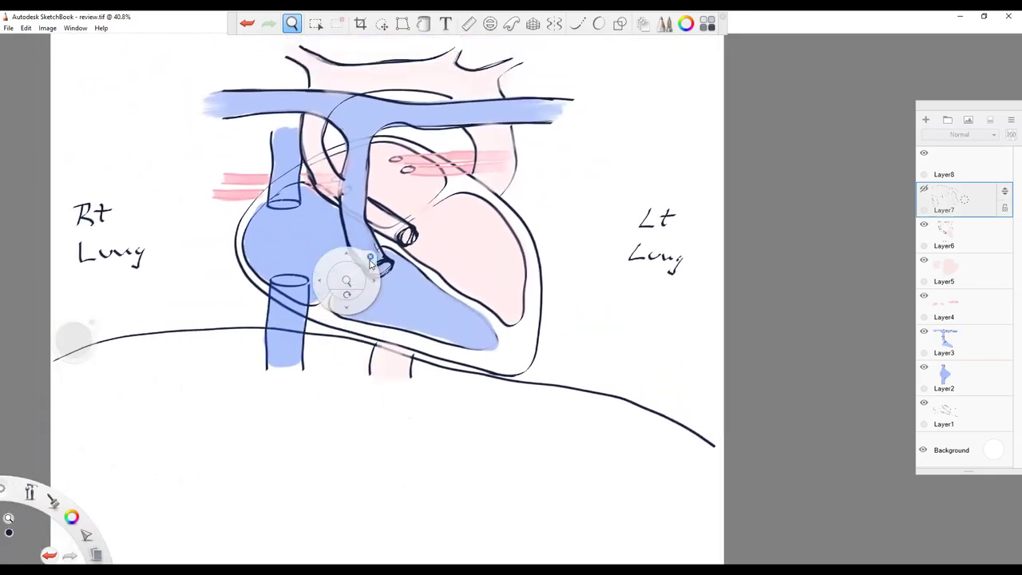
pyautogui.click(370, 260)
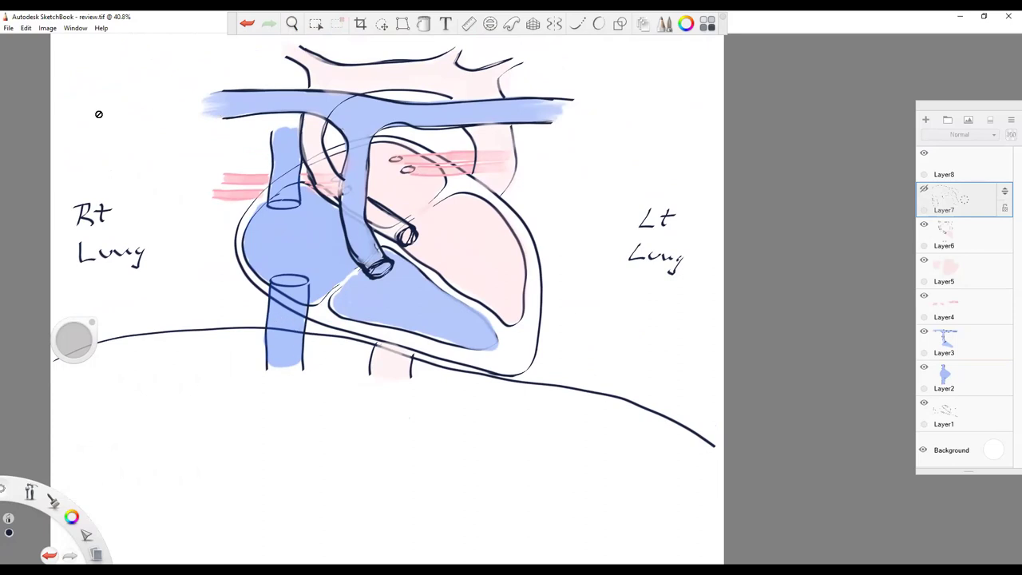
pyautogui.click(9, 29)
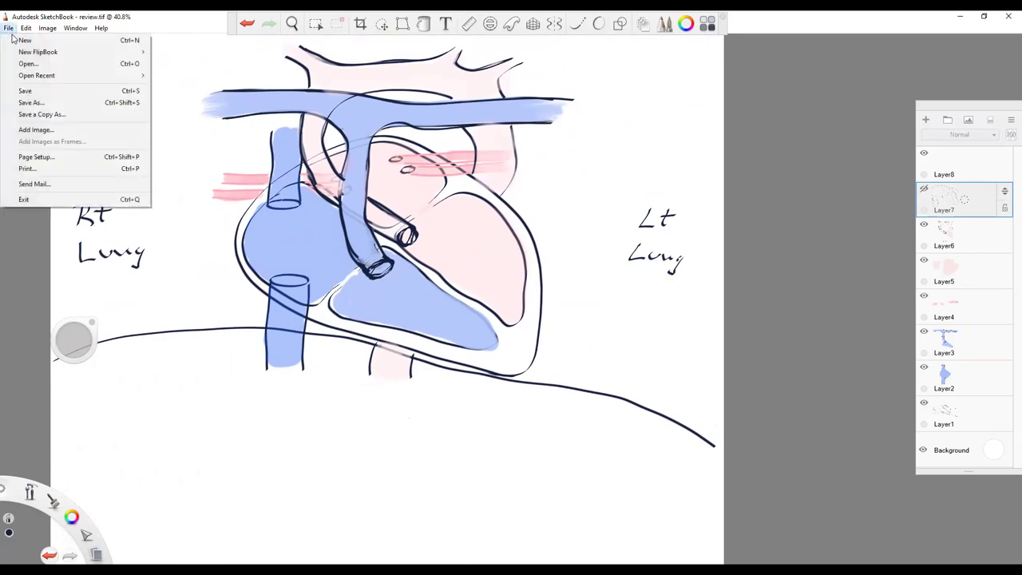
pyautogui.click(26, 91)
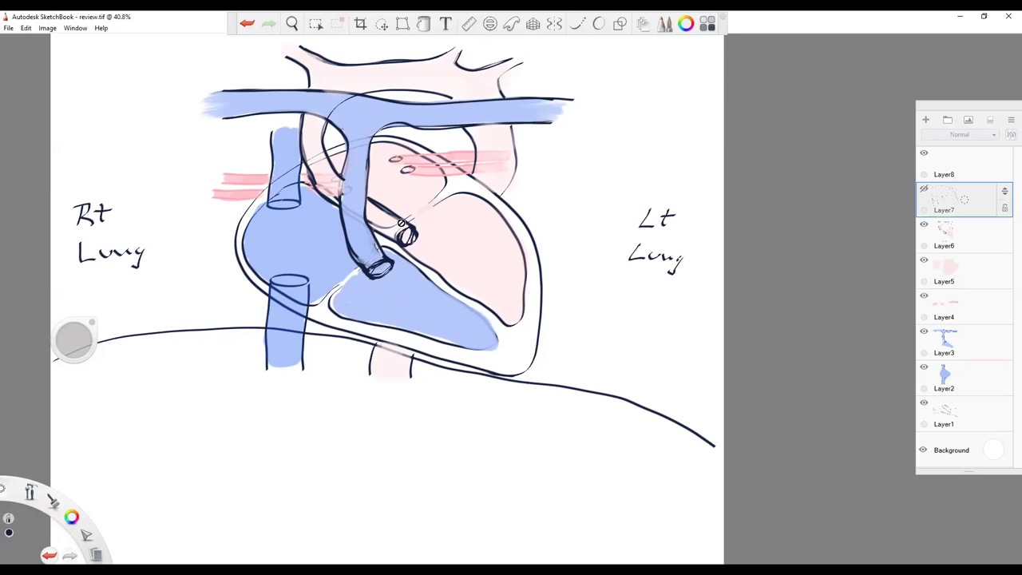
# Switch on Steady Stroke for the brush and make Layer8 the active layer for sketching below the diaphragm
pyautogui.click(292, 25)
pyautogui.moveTo(379, 369); pyautogui.dragTo(444, 165)
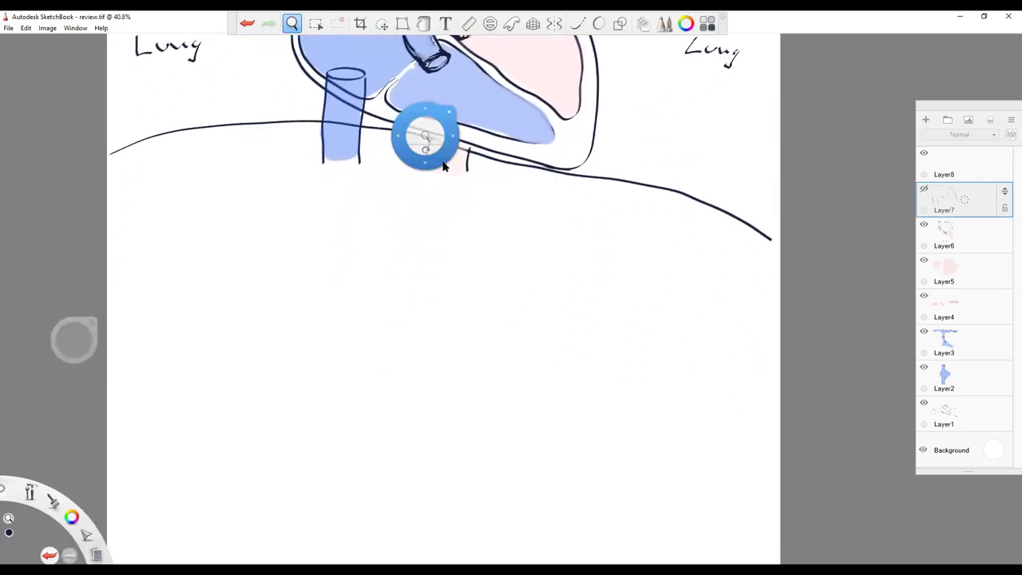
pyautogui.click(451, 113)
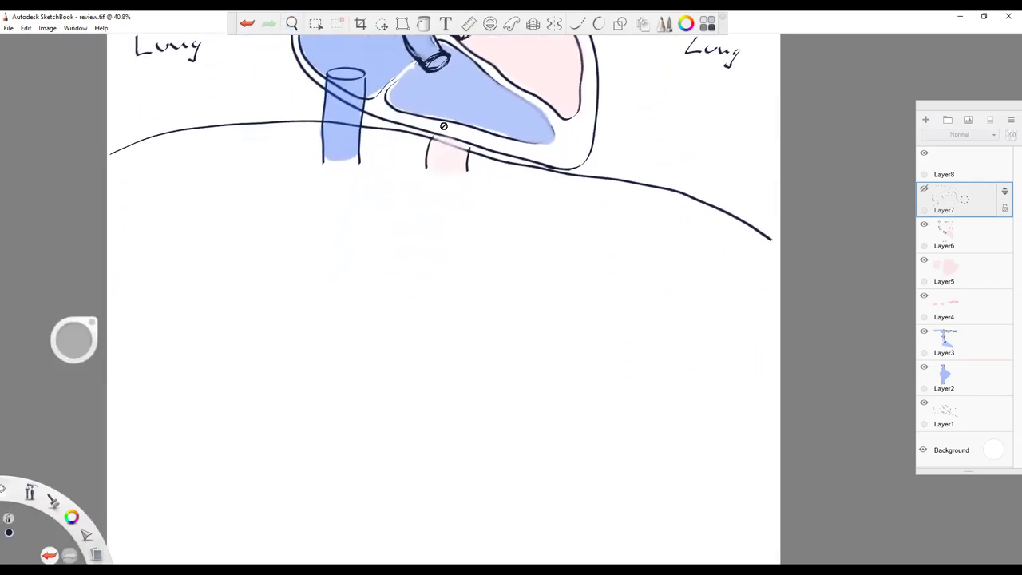
pyautogui.click(580, 24)
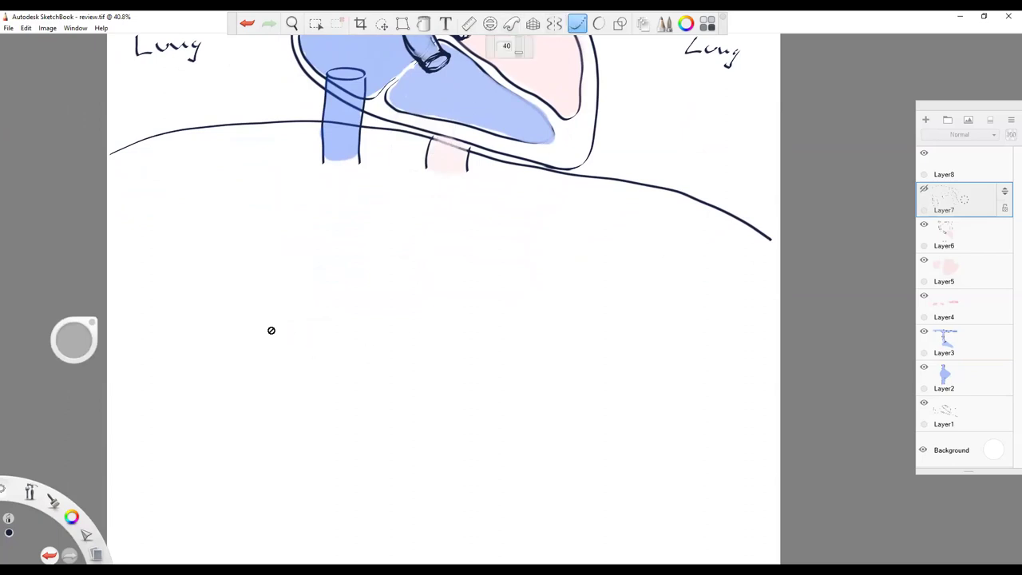
pyautogui.click(968, 169)
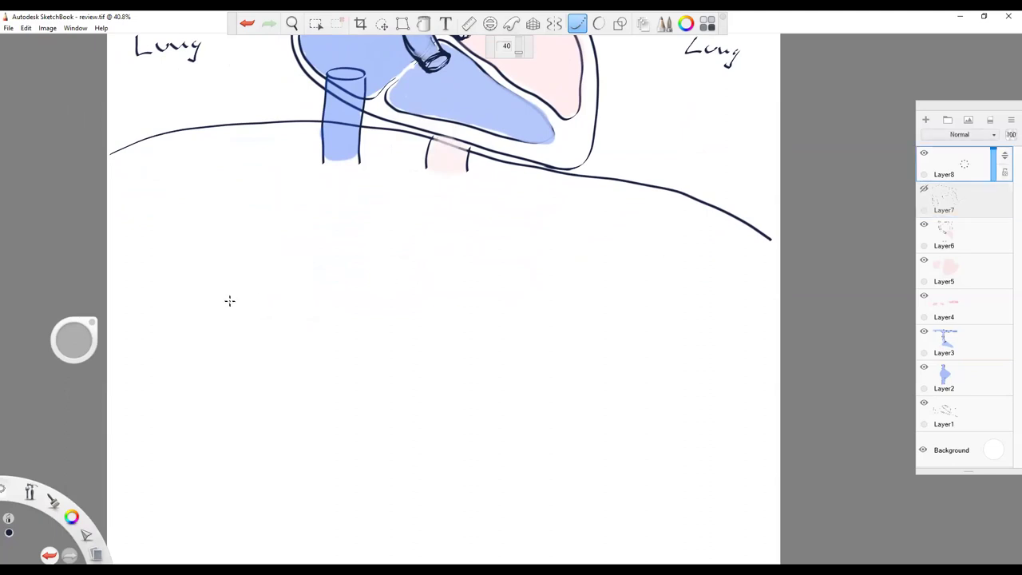
# Try sketching two curved parallel vessel lines below the diaphragm with a rounded end loop and an oblique pair of lines crossing them
pyautogui.moveTo(234, 302)
pyautogui.mouseDown()
pyautogui.moveTo(357, 337)
pyautogui.moveTo(427, 336)
pyautogui.moveTo(571, 303)
pyautogui.mouseUp()
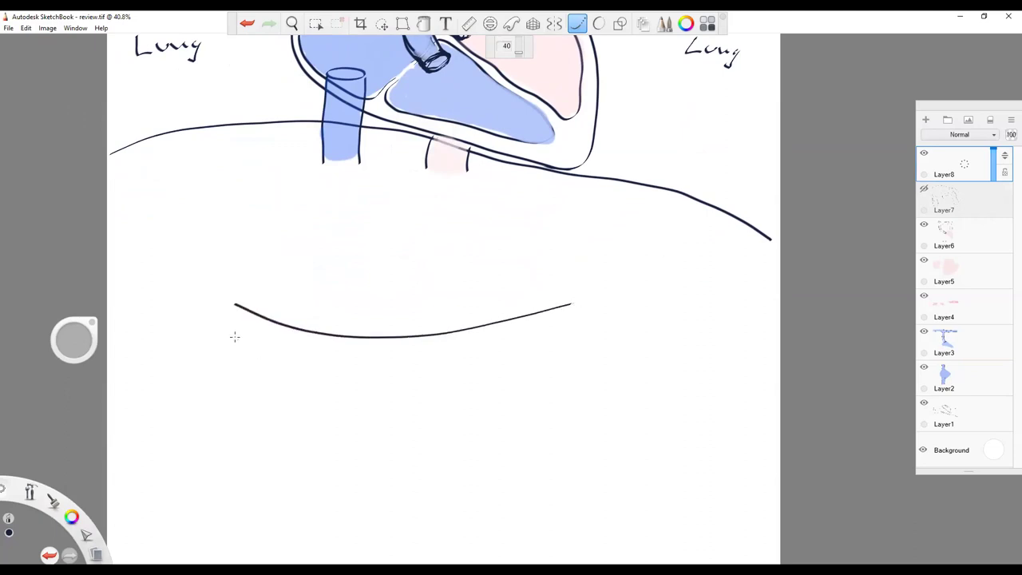
pyautogui.moveTo(227, 327)
pyautogui.mouseDown()
pyautogui.moveTo(321, 361)
pyautogui.moveTo(394, 362)
pyautogui.moveTo(578, 322)
pyautogui.mouseUp()
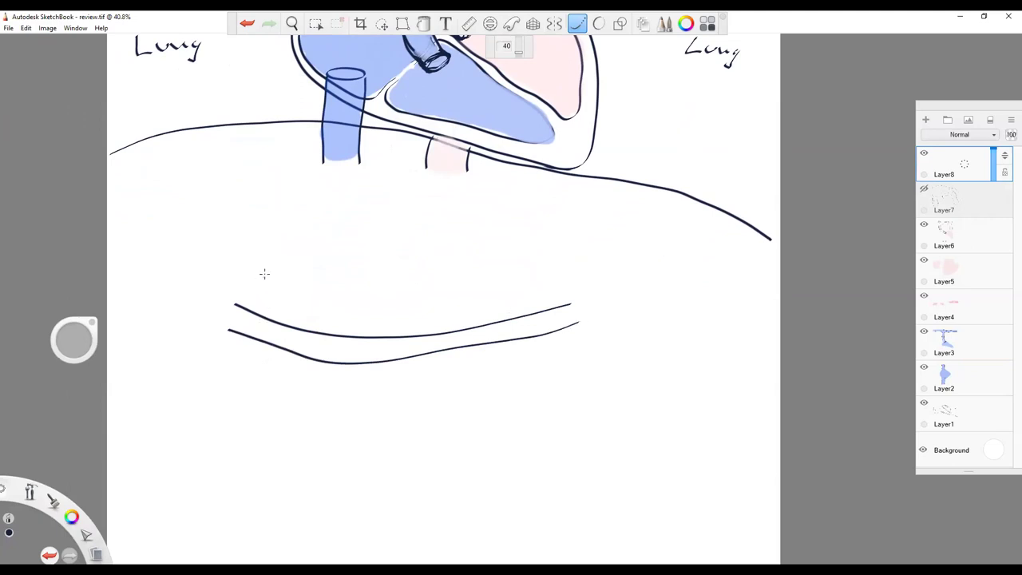
pyautogui.moveTo(269, 273); pyautogui.dragTo(241, 371)
pyautogui.moveTo(237, 302); pyautogui.dragTo(254, 274)
pyautogui.moveTo(226, 331)
pyautogui.mouseDown()
pyautogui.moveTo(154, 337)
pyautogui.moveTo(160, 281)
pyautogui.moveTo(233, 256)
pyautogui.mouseUp()
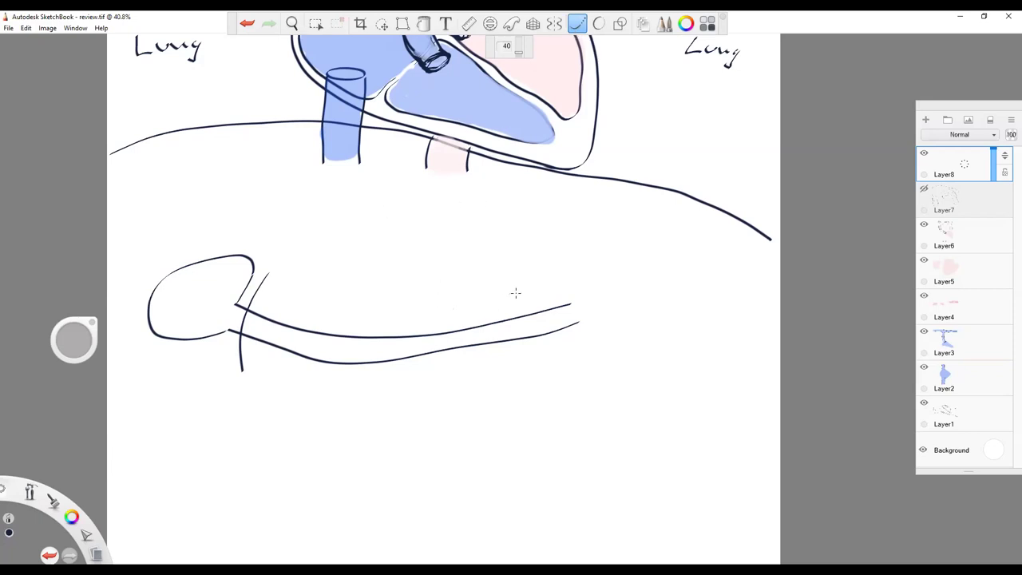
pyautogui.moveTo(563, 299)
pyautogui.mouseDown()
pyautogui.moveTo(191, 388)
pyautogui.moveTo(249, 408)
pyautogui.moveTo(579, 321)
pyautogui.mouseUp()
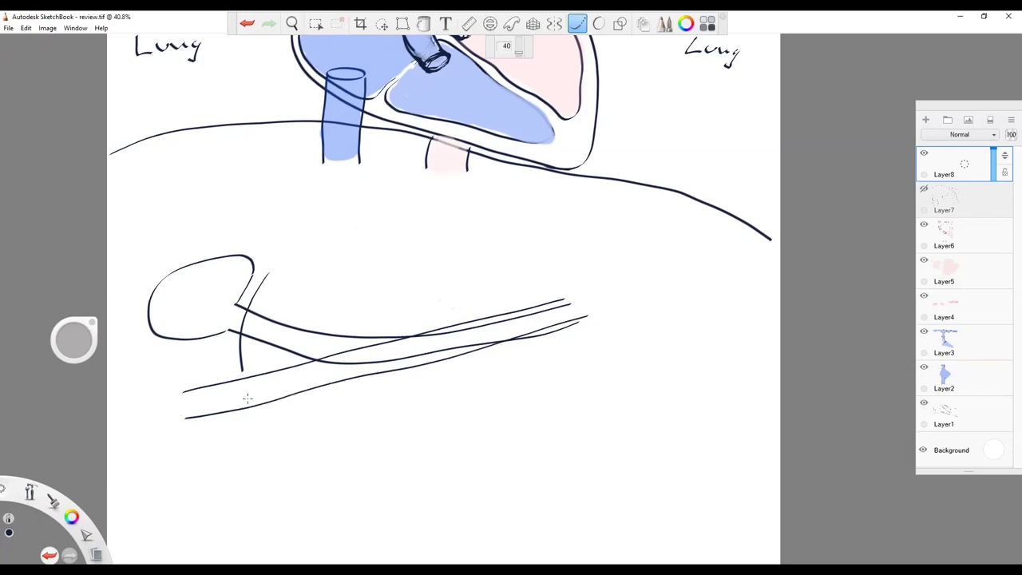
pyautogui.moveTo(245, 408); pyautogui.dragTo(265, 447)
pyautogui.moveTo(223, 341)
pyautogui.mouseDown()
pyautogui.moveTo(187, 369)
pyautogui.moveTo(132, 367)
pyautogui.moveTo(106, 351)
pyautogui.mouseUp()
pyautogui.moveTo(162, 384); pyautogui.dragTo(127, 376)
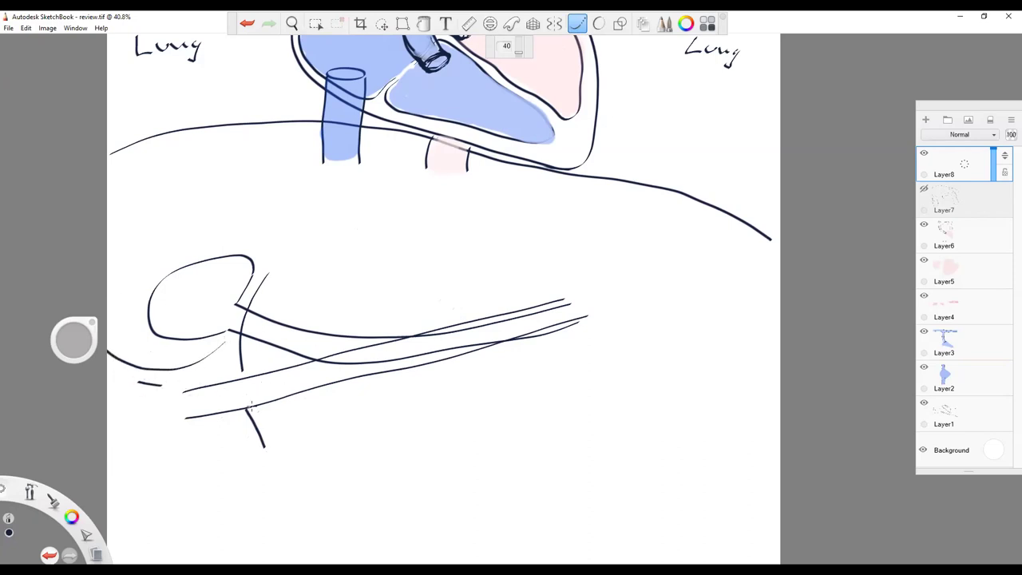
# Undo all the trial vessel strokes on Layer8
pyautogui.hotkey('ctrl', 'z')
pyautogui.hotkey('ctrl', 'z')
pyautogui.hotkey('ctrl', 'z')
pyautogui.hotkey('ctrl', 'z')
pyautogui.hotkey('ctrl', 'z')
pyautogui.hotkey('ctrl', 'z')
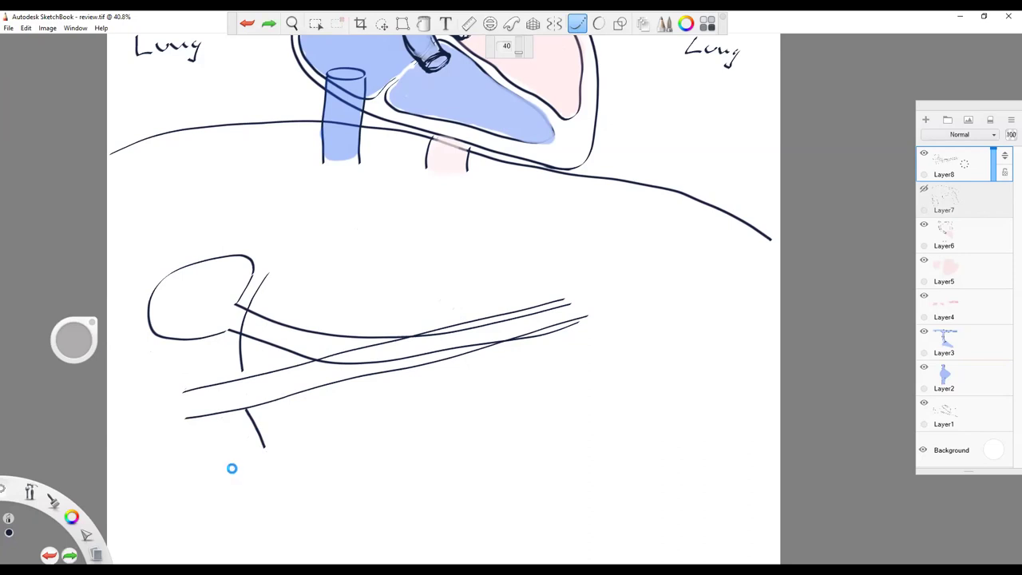
pyautogui.hotkey('ctrl', 'z')
pyautogui.hotkey('ctrl', 'z')
pyautogui.hotkey('ctrl', 'z')
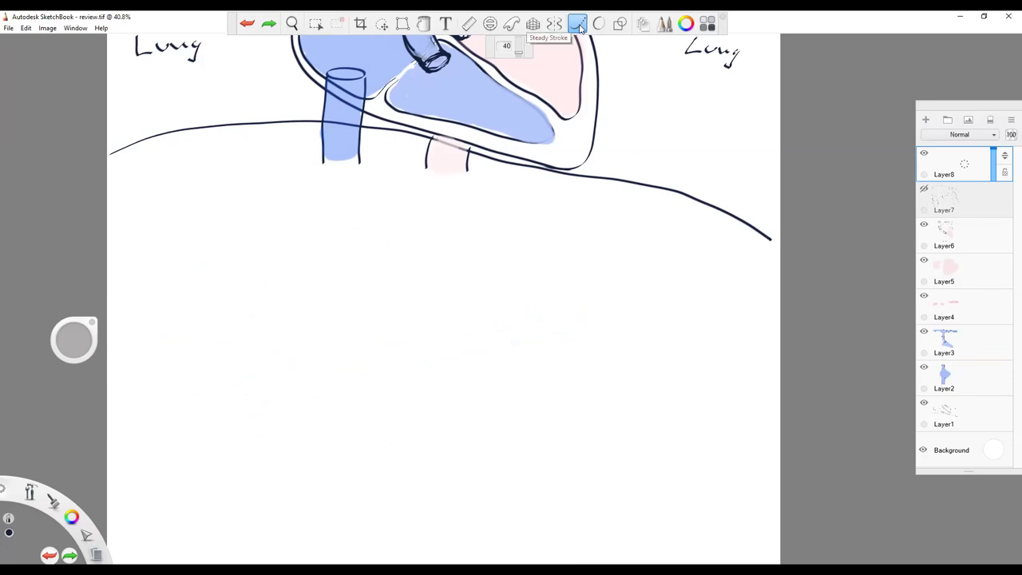
# Try extending one wall of the pink aortic stump downward, and undo the strokes
pyautogui.click(578, 26)
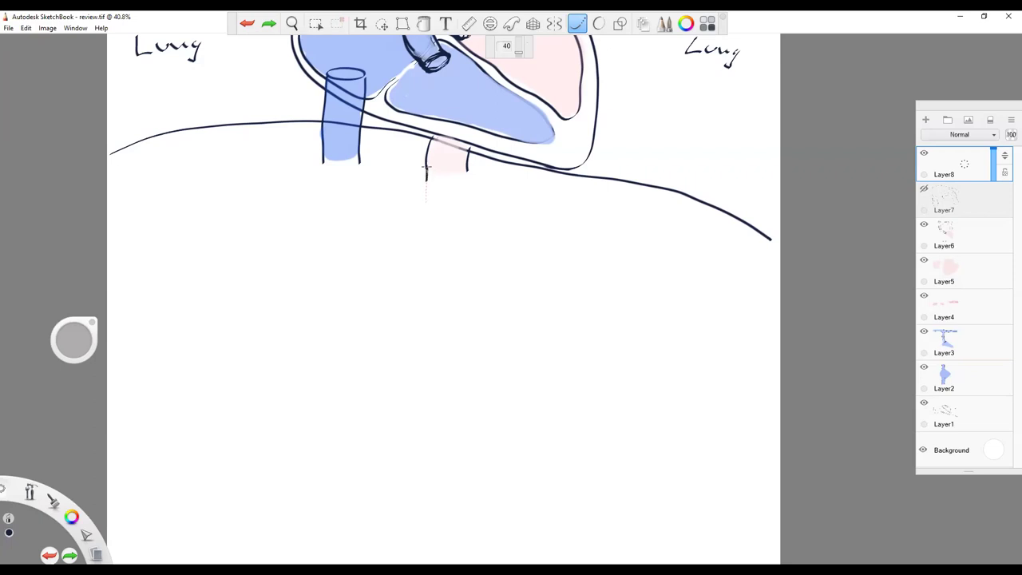
pyautogui.moveTo(426, 166); pyautogui.dragTo(431, 199)
pyautogui.click(294, 25)
pyautogui.moveTo(435, 279); pyautogui.dragTo(317, 200)
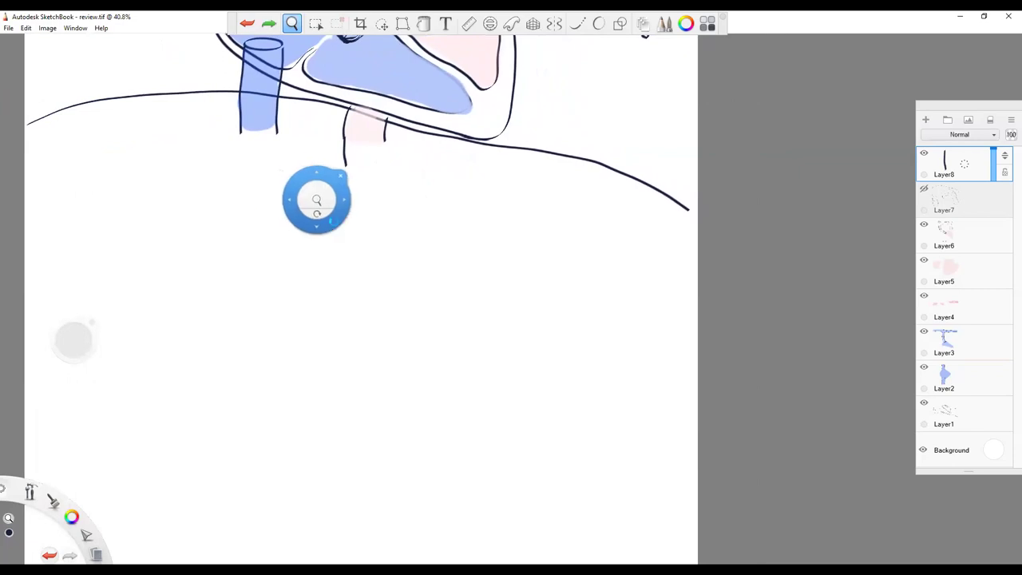
pyautogui.hotkey('ctrl', 'z')
pyautogui.press('b')
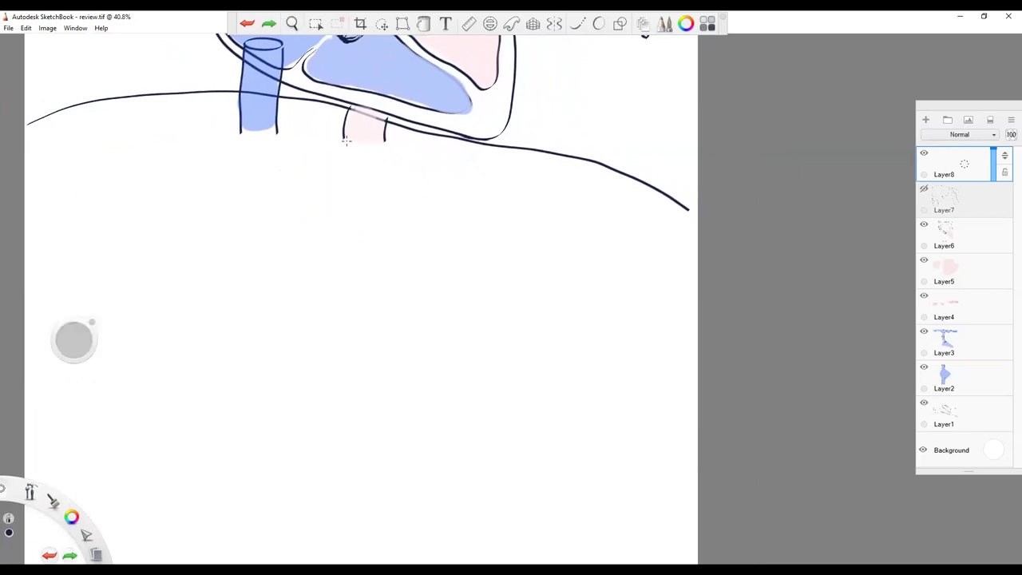
pyautogui.moveTo(342, 139)
pyautogui.mouseDown()
pyautogui.moveTo(332, 281)
pyautogui.moveTo(344, 312)
pyautogui.mouseUp()
pyautogui.hotkey('ctrl', 'z')
# Try drawing both long walls of the abdominal aorta with Steady Stroke, and undo them
pyautogui.click(579, 24)
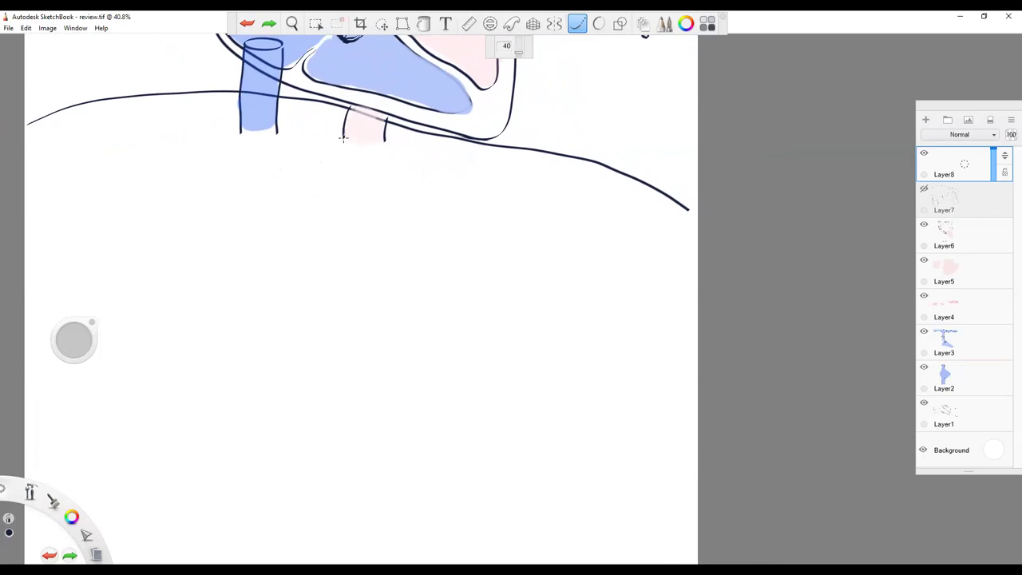
pyautogui.moveTo(343, 172)
pyautogui.mouseDown()
pyautogui.moveTo(334, 329)
pyautogui.moveTo(367, 549)
pyautogui.mouseUp()
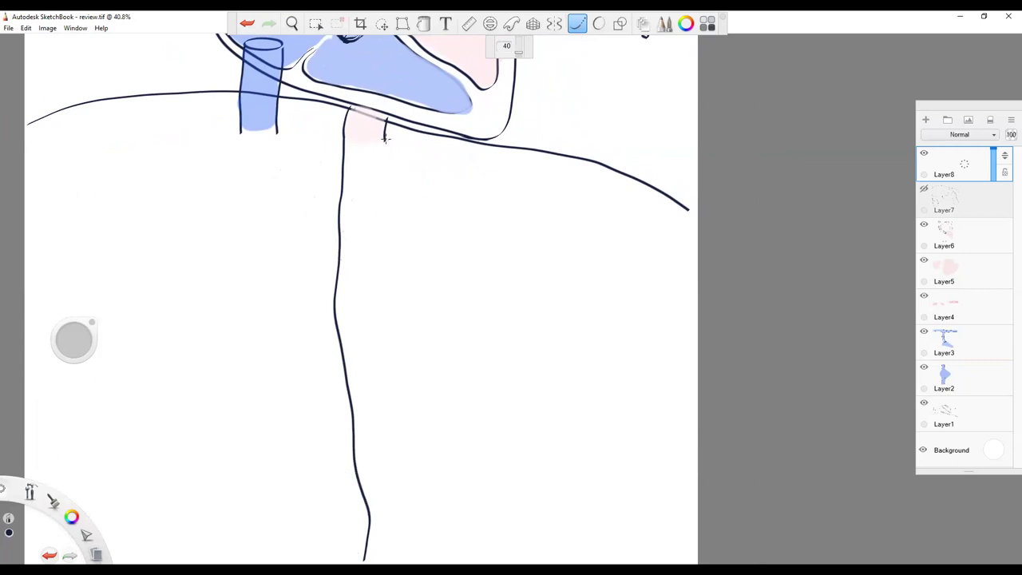
pyautogui.moveTo(385, 137)
pyautogui.mouseDown()
pyautogui.moveTo(377, 206)
pyautogui.moveTo(400, 320)
pyautogui.mouseUp()
pyautogui.hotkey('ctrl', 'z')
pyautogui.hotkey('ctrl', 'z')
pyautogui.click(415, 173)
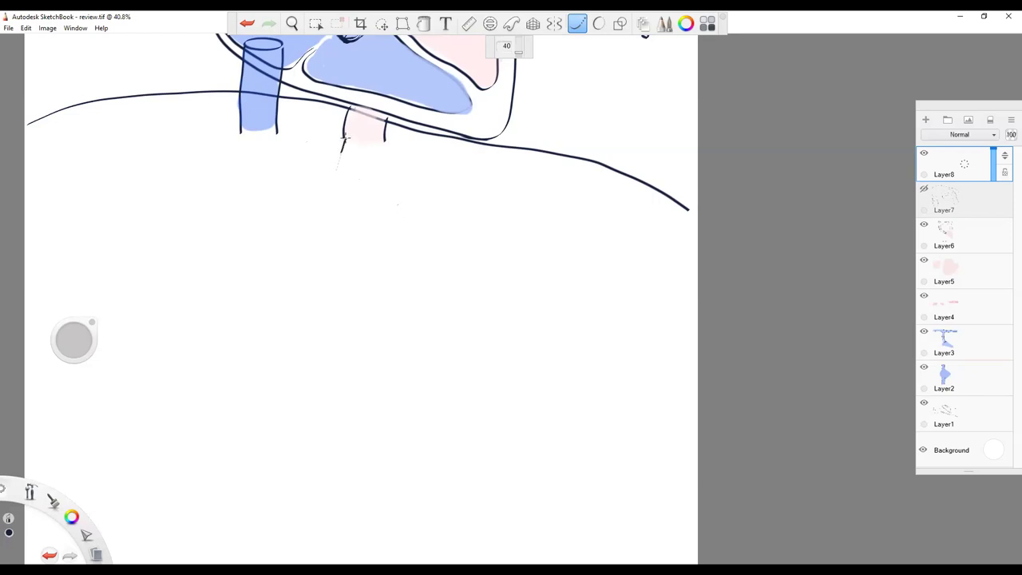
pyautogui.hotkey('ctrl', 'z')
# Draw two long, roughly parallel, slightly wavy aorta walls from the pink stump down to near the canvas's lower edge
pyautogui.moveTo(342, 145); pyautogui.dragTo(340, 182)
pyautogui.moveTo(341, 264); pyautogui.dragTo(343, 305)
pyautogui.moveTo(343, 386); pyautogui.dragTo(350, 549)
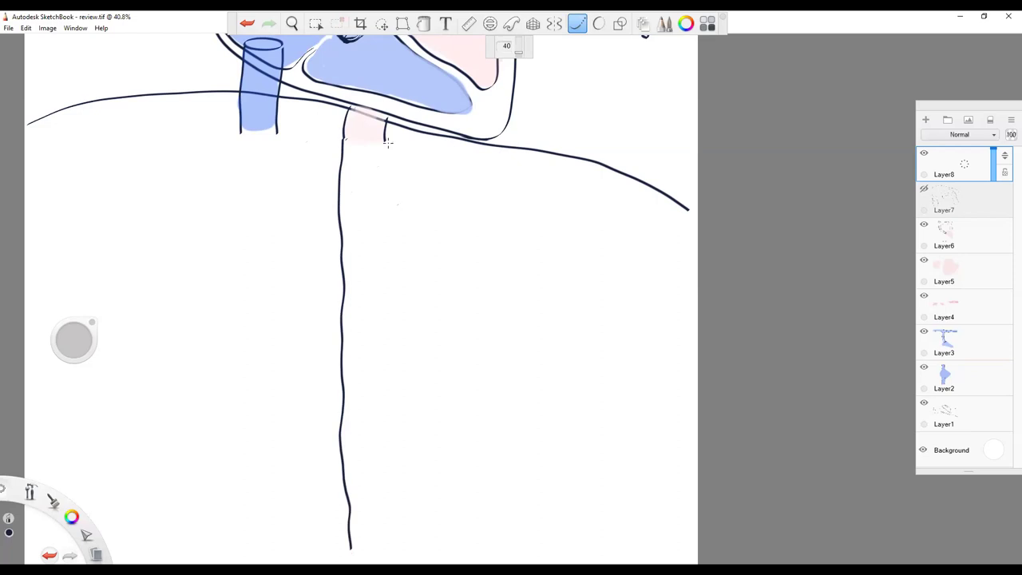
pyautogui.moveTo(382, 144); pyautogui.dragTo(379, 550)
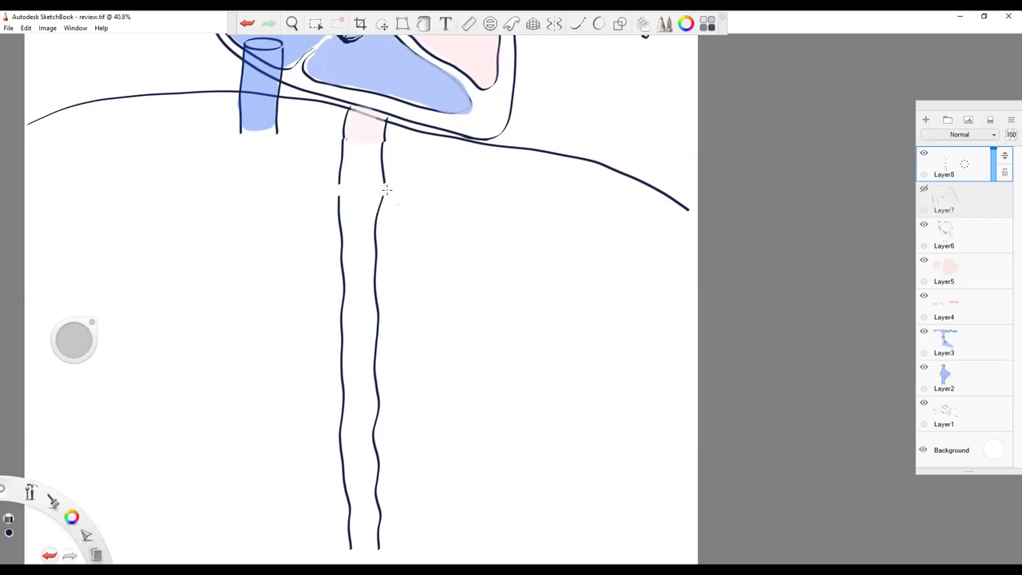
# Erase small gaps for branch vessels at three levels in both aorta walls, plus one lower gap in a single wall
pyautogui.click(384, 190)
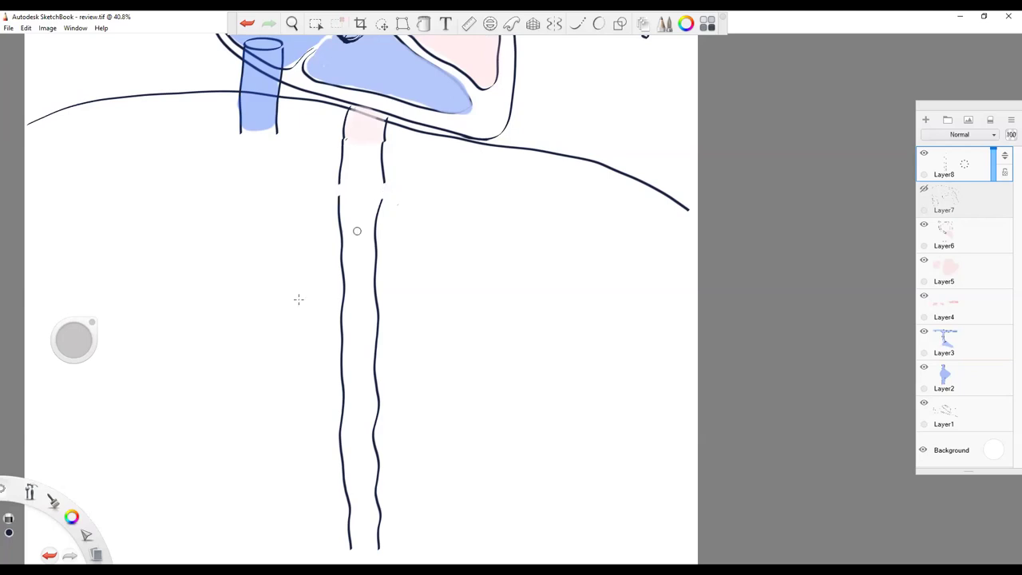
pyautogui.click(343, 258)
pyautogui.click(343, 364)
pyautogui.click(375, 365)
pyautogui.click(377, 489)
# With Steady Stroke, draw the short celiac trunk inside the upper aorta and the wavy upper edges of its hepatic and splenic branches
pyautogui.click(576, 27)
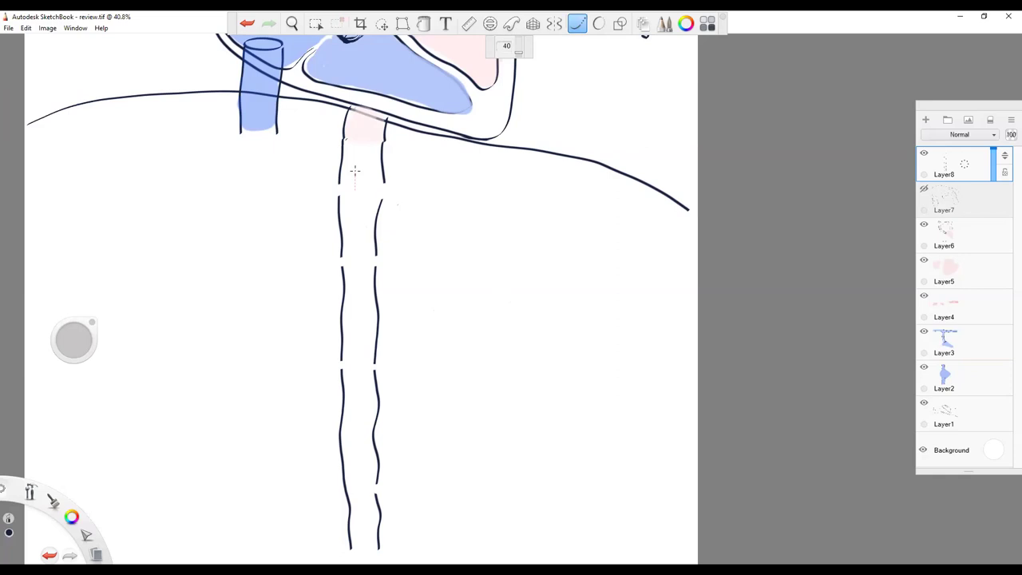
pyautogui.moveTo(327, 189); pyautogui.dragTo(287, 185)
pyautogui.hotkey('ctrl', 'z')
pyautogui.moveTo(353, 165)
pyautogui.mouseDown()
pyautogui.moveTo(353, 196)
pyautogui.moveTo(308, 180)
pyautogui.moveTo(238, 190)
pyautogui.mouseUp()
pyautogui.moveTo(364, 164); pyautogui.dragTo(365, 188)
pyautogui.moveTo(379, 183)
pyautogui.mouseDown()
pyautogui.moveTo(422, 171)
pyautogui.moveTo(440, 198)
pyautogui.moveTo(464, 178)
pyautogui.moveTo(490, 179)
pyautogui.moveTo(510, 207)
pyautogui.mouseUp()
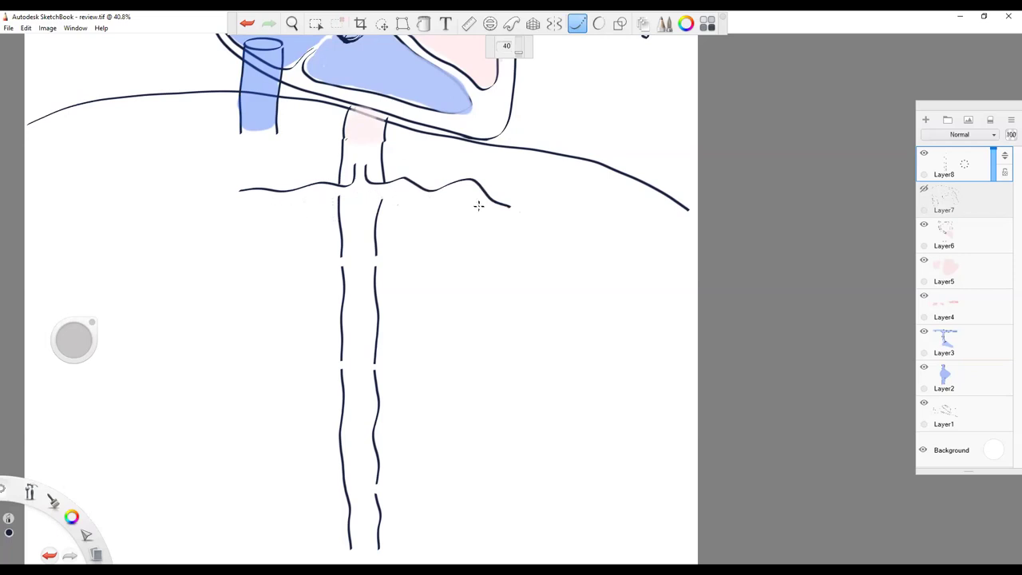
# Draw the lower edges of the splenic and hepatic arteries, adding a short gastroduodenal stub and a forked hepatic end
pyautogui.moveTo(505, 209); pyautogui.dragTo(469, 187)
pyautogui.moveTo(417, 193); pyautogui.dragTo(410, 186)
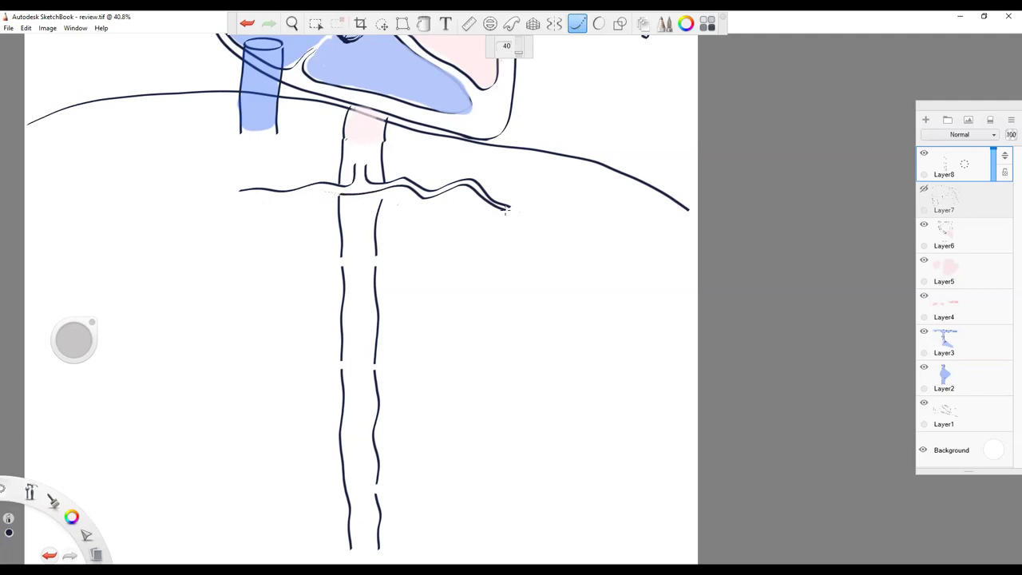
pyautogui.moveTo(338, 192); pyautogui.dragTo(318, 190)
pyautogui.moveTo(307, 195); pyautogui.dragTo(309, 203)
pyautogui.moveTo(285, 196)
pyautogui.mouseDown()
pyautogui.moveTo(237, 193)
pyautogui.moveTo(192, 214)
pyautogui.mouseUp()
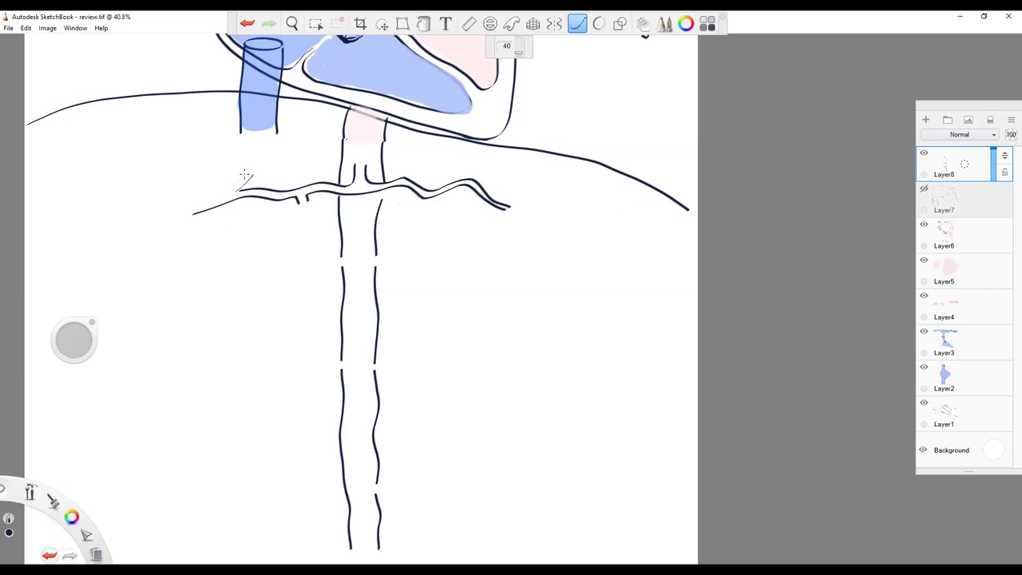
pyautogui.moveTo(244, 177); pyautogui.dragTo(193, 212)
# Try adding small strokes beside the celiac trunk inside the aorta, and undo them
pyautogui.click(599, 26)
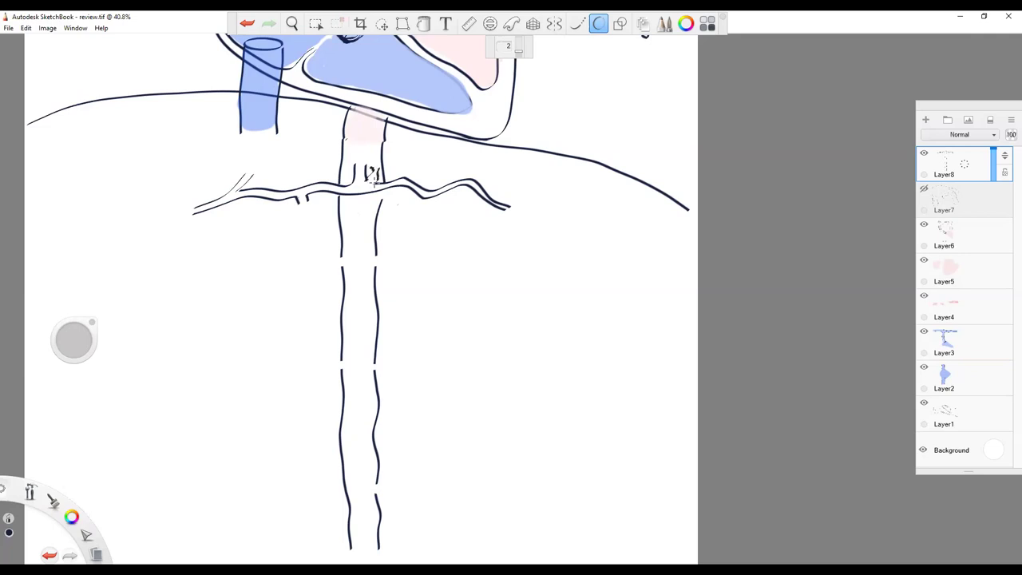
pyautogui.hotkey('ctrl', 'z')
pyautogui.hotkey('ctrl', 'z')
pyautogui.click(583, 29)
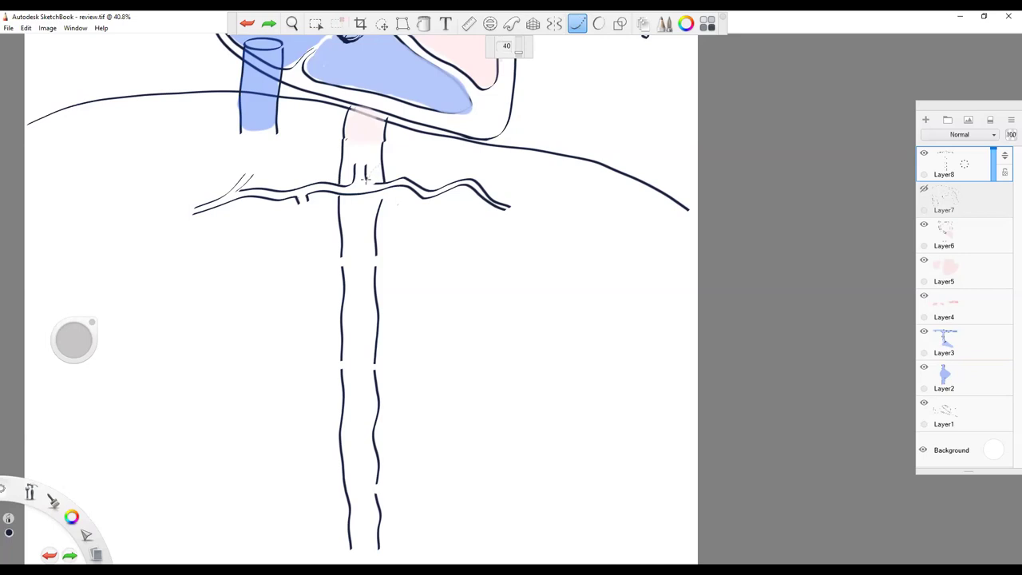
pyautogui.click(368, 179)
pyautogui.hotkey('ctrl', 'z')
pyautogui.hotkey('ctrl', 'z')
# Erase a gap in the aorta wall beside the celiac trunk and draw a short oblique two-line branch rising through it
pyautogui.click(385, 162)
pyautogui.click(578, 28)
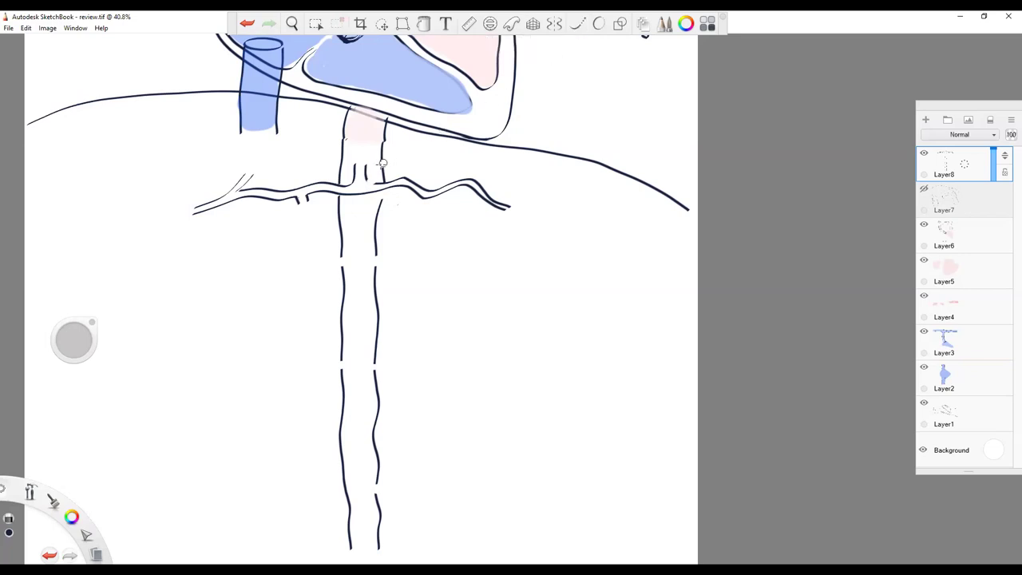
pyautogui.click(578, 28)
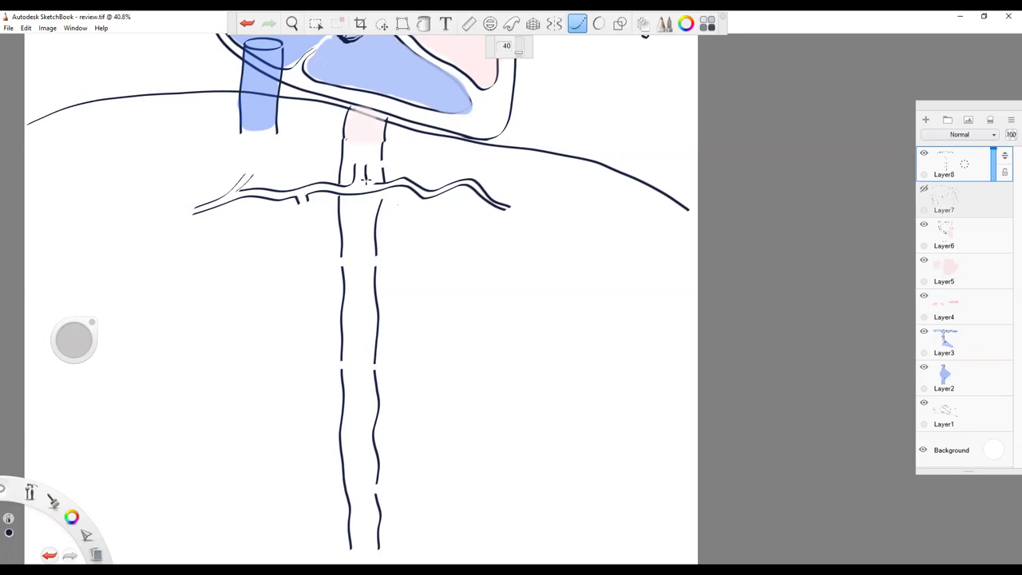
pyautogui.moveTo(395, 144); pyautogui.dragTo(382, 166)
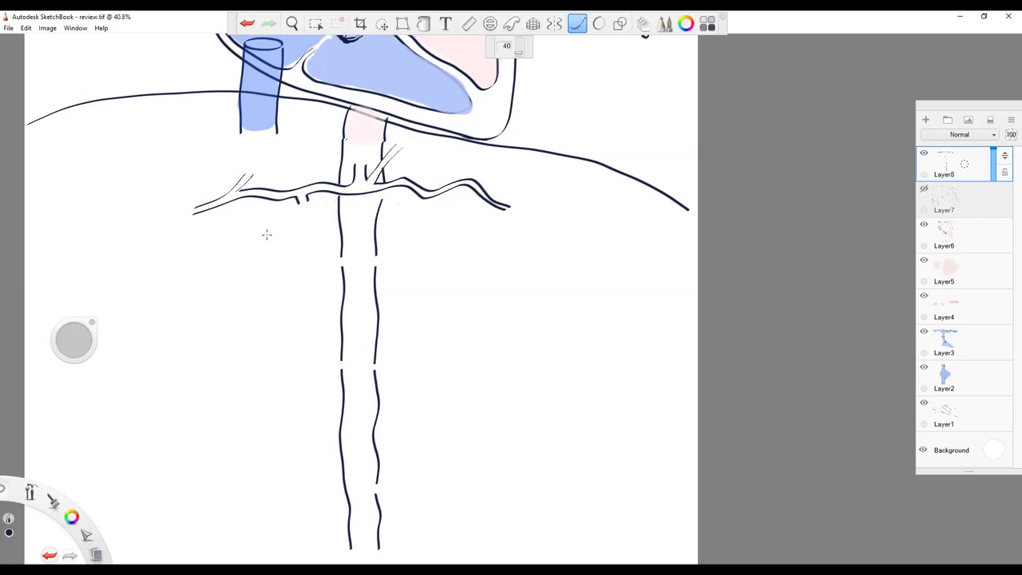
# Using Predictive Stroke, handwrite the artery labels S.A. at the splenic end, H.A above the hepatic artery and GDA below its stub
pyautogui.click(598, 24)
pyautogui.moveTo(511, 194)
pyautogui.mouseDown()
pyautogui.moveTo(515, 183)
pyautogui.moveTo(501, 197)
pyautogui.moveTo(538, 199)
pyautogui.moveTo(510, 200)
pyautogui.mouseUp()
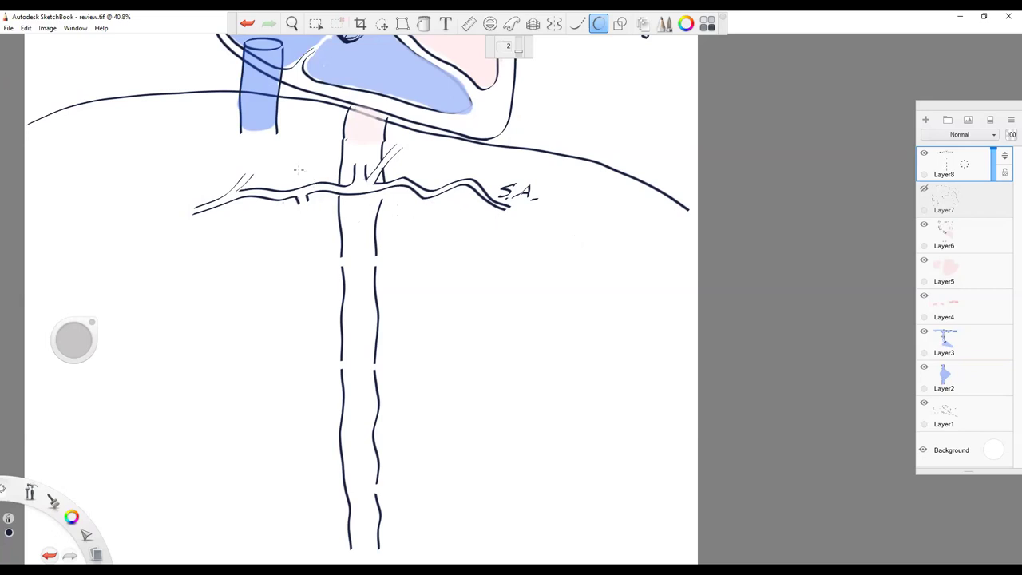
pyautogui.moveTo(275, 166)
pyautogui.mouseDown()
pyautogui.moveTo(273, 180)
pyautogui.moveTo(304, 174)
pyautogui.mouseUp()
pyautogui.moveTo(308, 210)
pyautogui.mouseDown()
pyautogui.moveTo(316, 218)
pyautogui.moveTo(306, 224)
pyautogui.mouseUp()
pyautogui.hotkey('ctrl', 'z')
pyautogui.hotkey('ctrl', 'z')
pyautogui.moveTo(295, 214); pyautogui.dragTo(310, 222)
# Try handwriting labels beside the two forked ends of the hepatic artery, and undo them
pyautogui.moveTo(140, 215)
pyautogui.mouseDown()
pyautogui.moveTo(139, 228)
pyautogui.moveTo(149, 227)
pyautogui.mouseUp()
pyautogui.moveTo(150, 216)
pyautogui.mouseDown()
pyautogui.moveTo(163, 215)
pyautogui.moveTo(156, 227)
pyautogui.mouseUp()
pyautogui.moveTo(245, 156); pyautogui.dragTo(270, 155)
pyautogui.moveTo(261, 156); pyautogui.dragTo(260, 162)
pyautogui.hotkey('ctrl', 'z')
pyautogui.hotkey('ctrl', 'z')
pyautogui.hotkey('ctrl', 'z')
pyautogui.hotkey('ctrl', 'z')
pyautogui.hotkey('ctrl', 'z')
pyautogui.hotkey('ctrl', 'z')
pyautogui.hotkey('ctrl', 'z')
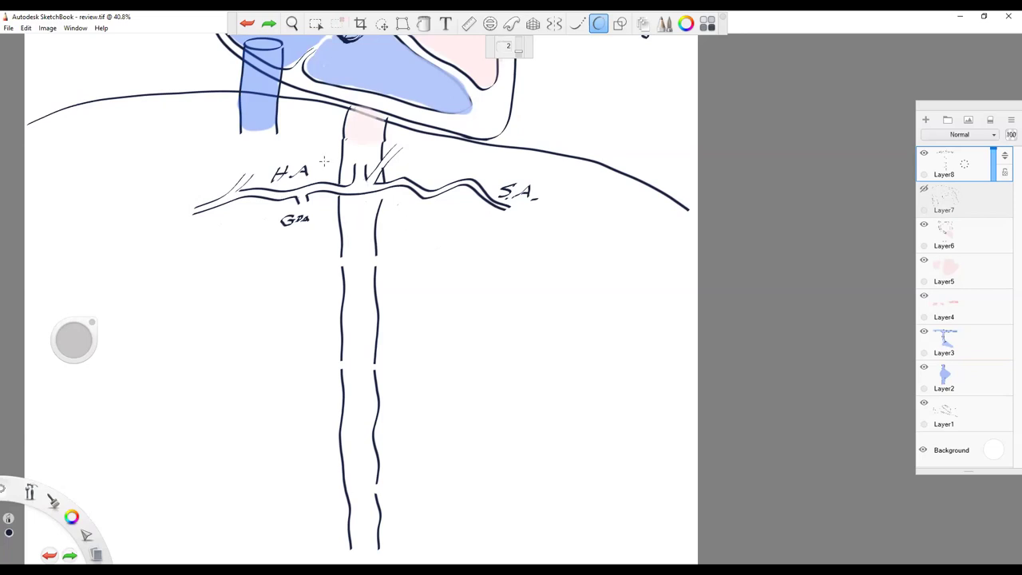
# Draw the superior mesenteric artery's two walls down inside the aorta with a curved lower end, and label it SMA with a leader line
pyautogui.click(577, 24)
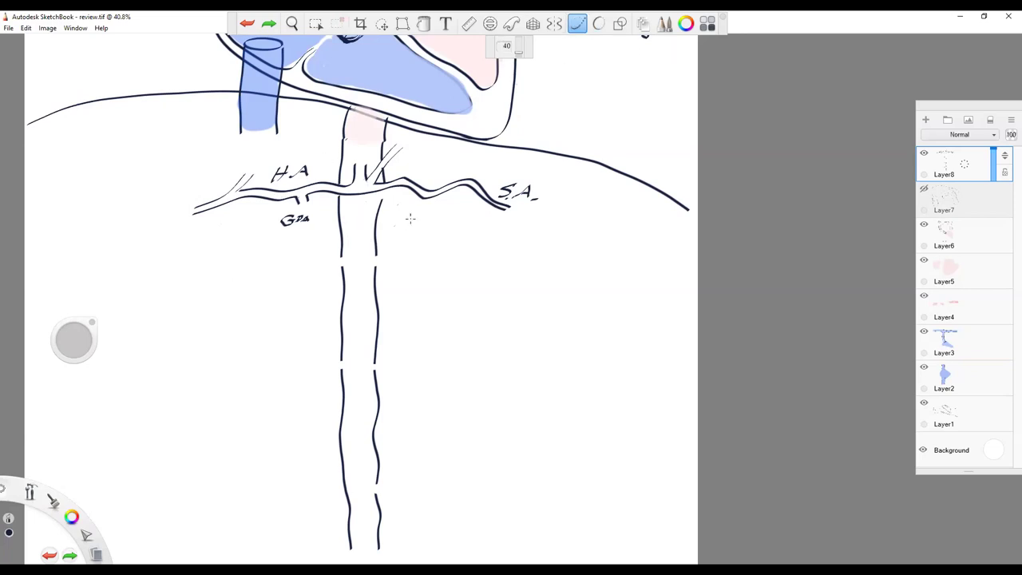
pyautogui.click(350, 214)
pyautogui.moveTo(350, 214)
pyautogui.mouseDown()
pyautogui.moveTo(361, 350)
pyautogui.moveTo(351, 441)
pyautogui.moveTo(274, 476)
pyautogui.mouseUp()
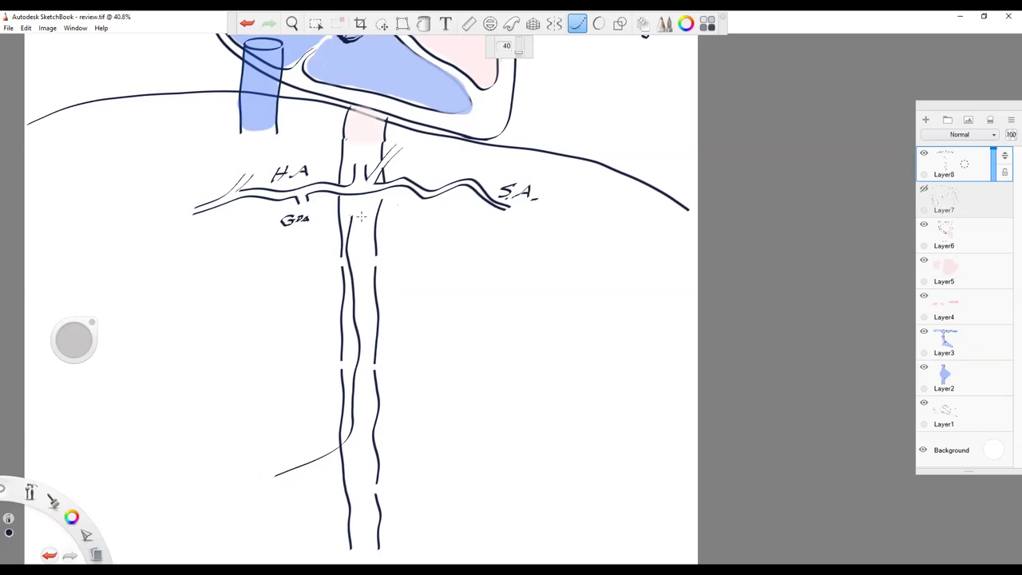
pyautogui.moveTo(360, 217)
pyautogui.mouseDown()
pyautogui.moveTo(371, 351)
pyautogui.moveTo(367, 343)
pyautogui.moveTo(356, 412)
pyautogui.mouseUp()
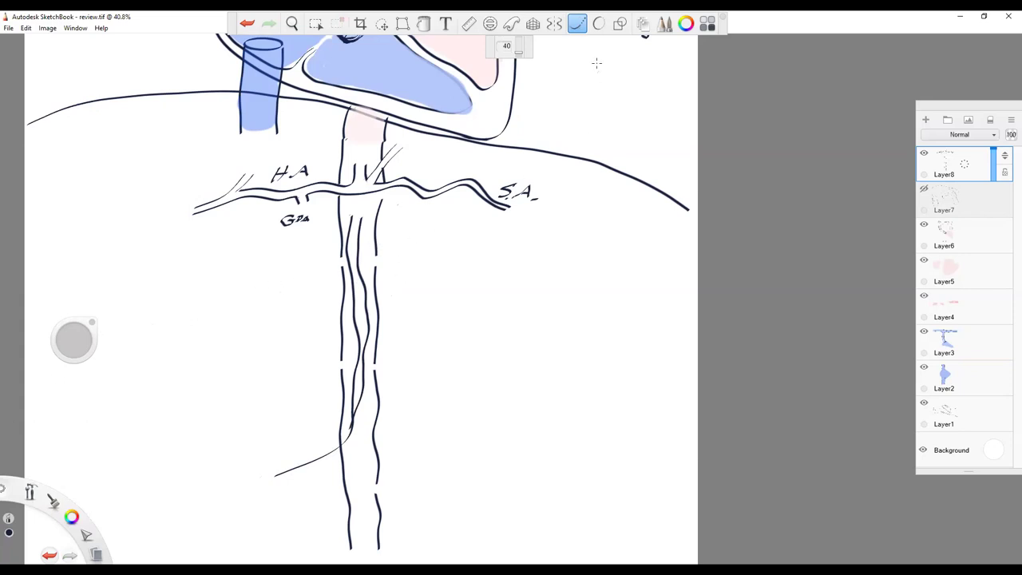
pyautogui.click(598, 25)
pyautogui.moveTo(364, 231); pyautogui.dragTo(460, 228)
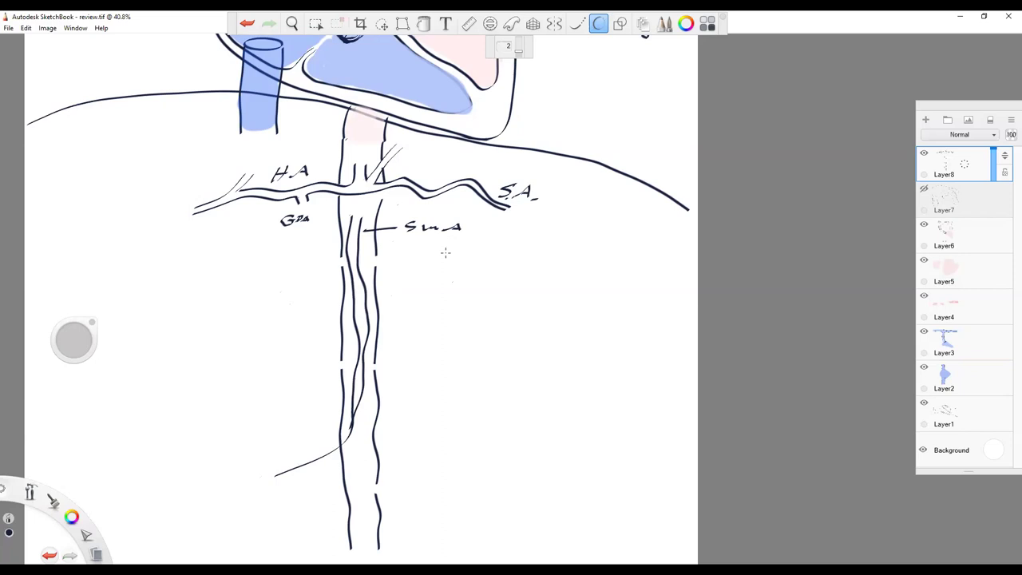
# Handwrite the label "Rt Intestines" below the curved lower end of the superior mesenteric artery
pyautogui.moveTo(206, 483)
pyautogui.mouseDown()
pyautogui.moveTo(188, 484)
pyautogui.moveTo(195, 495)
pyautogui.moveTo(218, 493)
pyautogui.moveTo(190, 520)
pyautogui.mouseUp()
pyautogui.moveTo(180, 521)
pyautogui.mouseDown()
pyautogui.moveTo(294, 505)
pyautogui.moveTo(252, 510)
pyautogui.mouseUp()
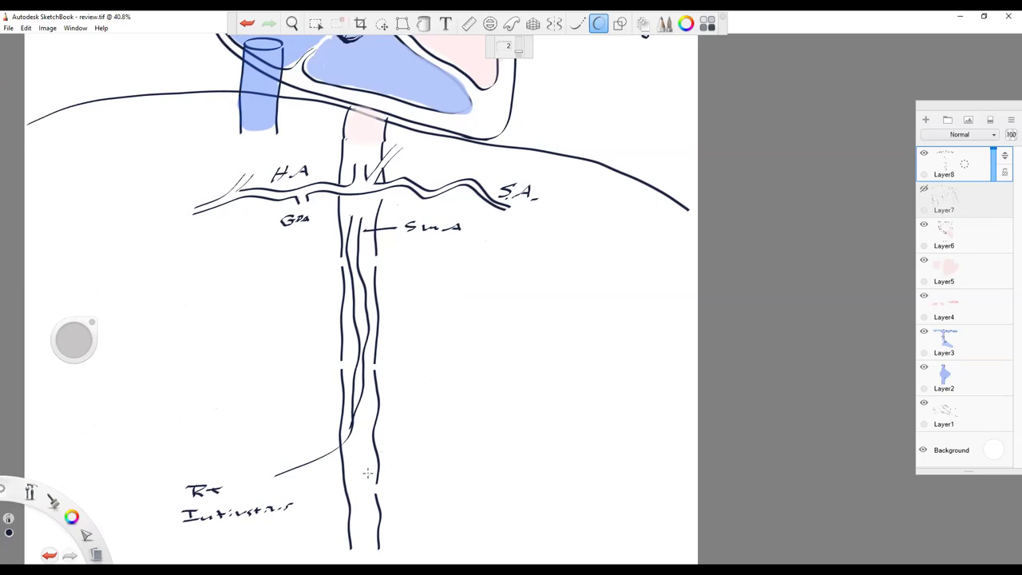
# Draw a short oblique two-line branch off the lower aorta toward the left intestines, with an arrow and the handwritten label "LT intestines"
pyautogui.moveTo(371, 475); pyautogui.dragTo(389, 521)
pyautogui.moveTo(363, 487)
pyautogui.mouseDown()
pyautogui.moveTo(396, 527)
pyautogui.moveTo(495, 519)
pyautogui.mouseUp()
pyautogui.moveTo(508, 510)
pyautogui.mouseDown()
pyautogui.moveTo(508, 519)
pyautogui.moveTo(522, 507)
pyautogui.moveTo(630, 525)
pyautogui.mouseUp()
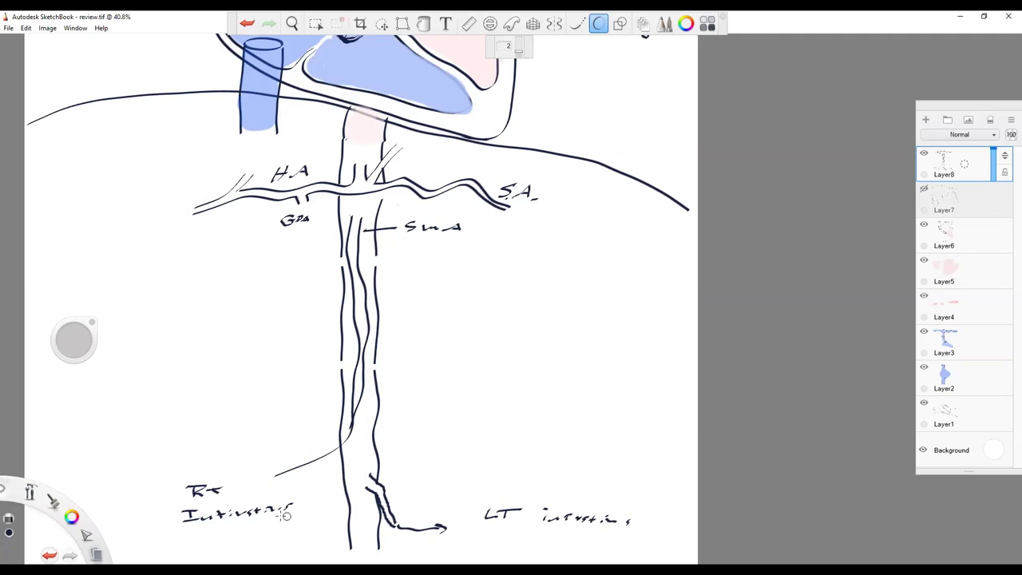
# Erase both intestine labels and the arrow, and shorten the tail at the superior mesenteric artery's lower end
pyautogui.moveTo(74, 340); pyautogui.dragTo(80, 345)
pyautogui.moveTo(220, 493)
pyautogui.mouseDown()
pyautogui.moveTo(186, 485)
pyautogui.moveTo(198, 512)
pyautogui.moveTo(287, 508)
pyautogui.moveTo(302, 466)
pyautogui.moveTo(317, 459)
pyautogui.mouseUp()
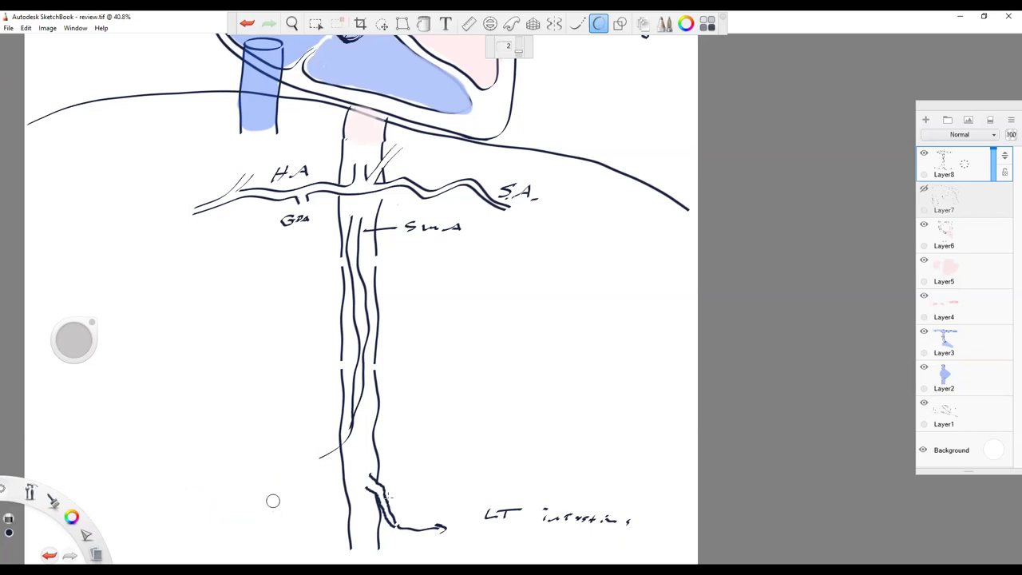
pyautogui.moveTo(414, 531)
pyautogui.mouseDown()
pyautogui.moveTo(401, 528)
pyautogui.moveTo(519, 510)
pyautogui.moveTo(629, 519)
pyautogui.mouseUp()
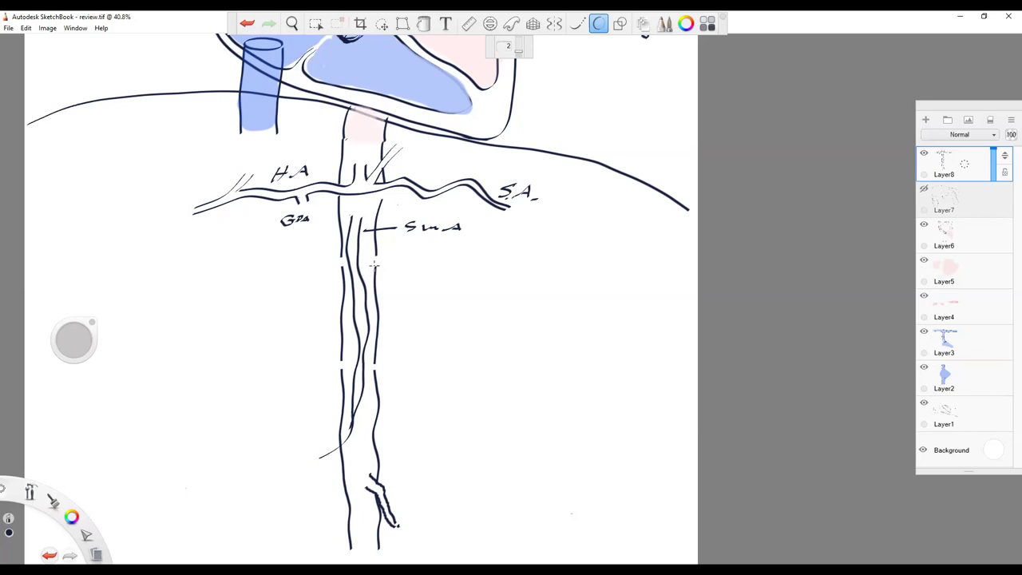
# Draw a two-walled renal artery out from each side of the aorta at the gaps below the SMA label
pyautogui.moveTo(372, 267); pyautogui.dragTo(473, 289)
pyautogui.moveTo(375, 256); pyautogui.dragTo(479, 278)
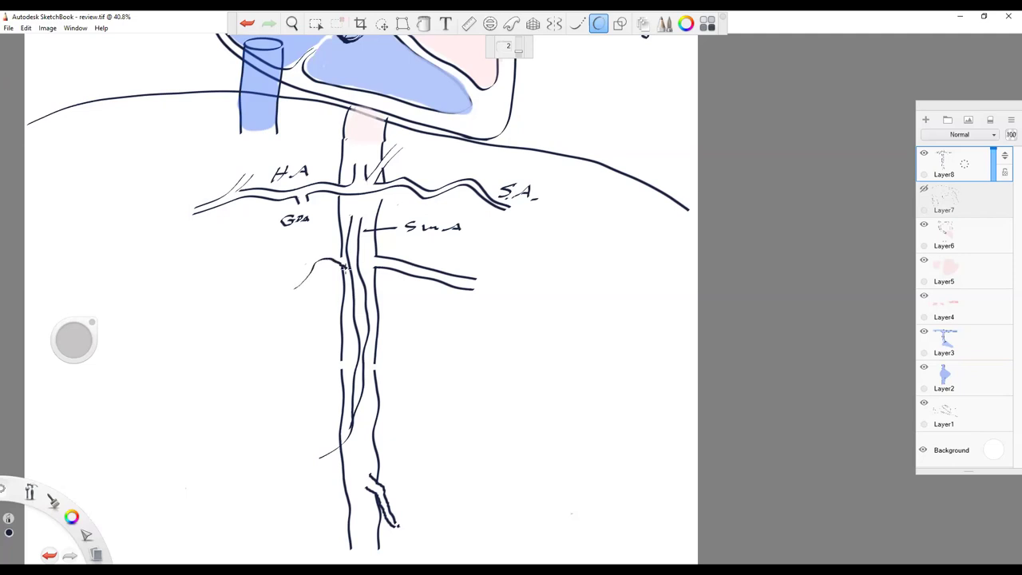
pyautogui.moveTo(273, 298); pyautogui.dragTo(208, 303)
pyautogui.moveTo(342, 259); pyautogui.dragTo(335, 254)
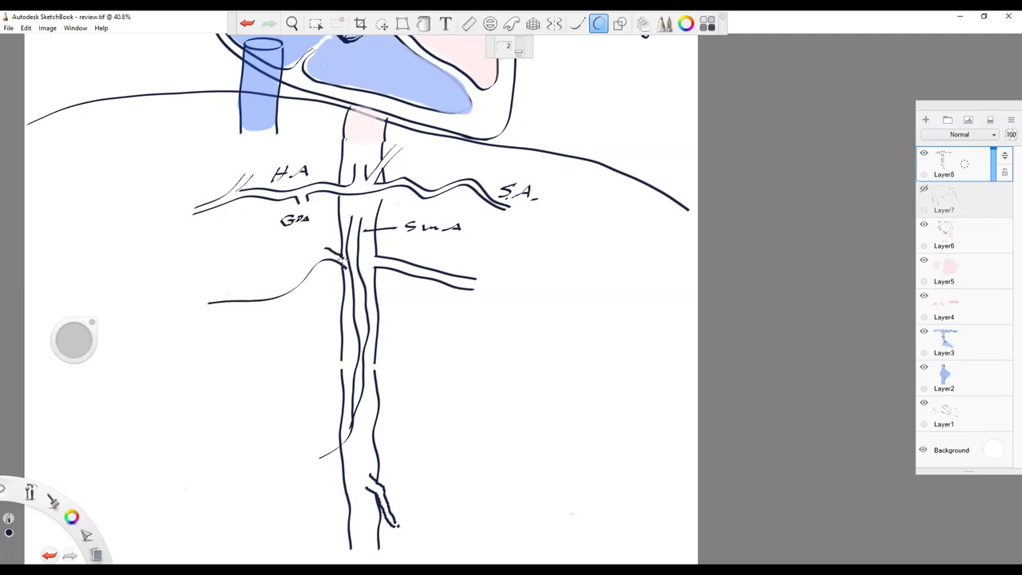
pyautogui.moveTo(279, 284); pyautogui.dragTo(209, 298)
# Try handwriting kidney labels such as L.K beside the outer ends of the renal arteries, and undo them
pyautogui.moveTo(505, 273)
pyautogui.mouseDown()
pyautogui.moveTo(500, 289)
pyautogui.moveTo(513, 289)
pyautogui.mouseUp()
pyautogui.moveTo(520, 283); pyautogui.dragTo(532, 280)
pyautogui.moveTo(526, 277); pyautogui.dragTo(539, 291)
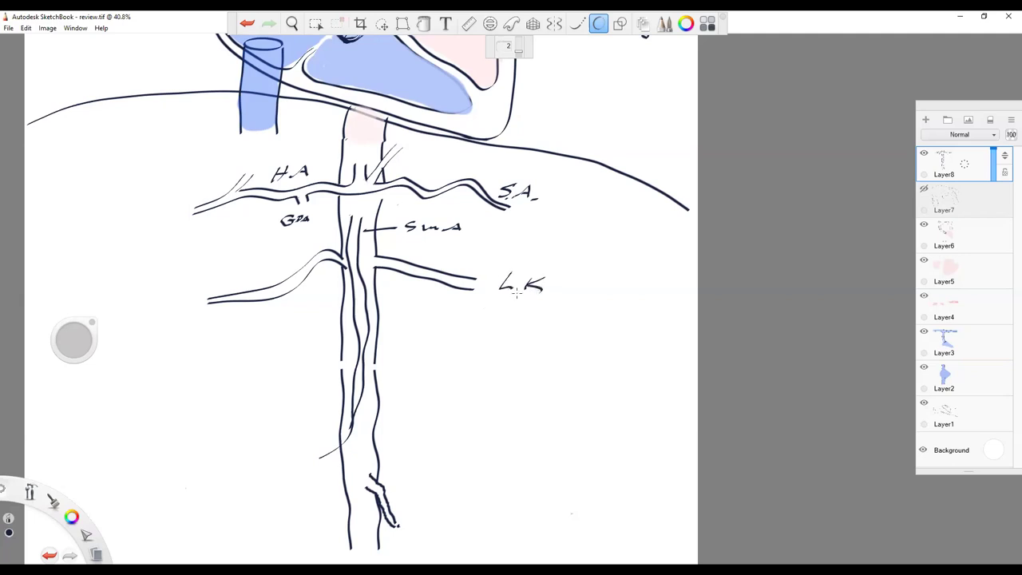
pyautogui.moveTo(125, 297)
pyautogui.mouseDown()
pyautogui.moveTo(124, 314)
pyautogui.moveTo(159, 314)
pyautogui.mouseUp()
pyautogui.hotkey('ctrl', 'z')
pyautogui.hotkey('ctrl', 'z')
pyautogui.hotkey('ctrl', 'z')
pyautogui.hotkey('ctrl', 'z')
pyautogui.hotkey('ctrl', 'z')
pyautogui.hotkey('ctrl', 'z')
# Using Predictive Stroke, draw a long two-walled gonadal artery descending from the gap on each side of the aorta below the renal arteries
pyautogui.click(293, 24)
pyautogui.moveTo(343, 304); pyautogui.dragTo(383, 232)
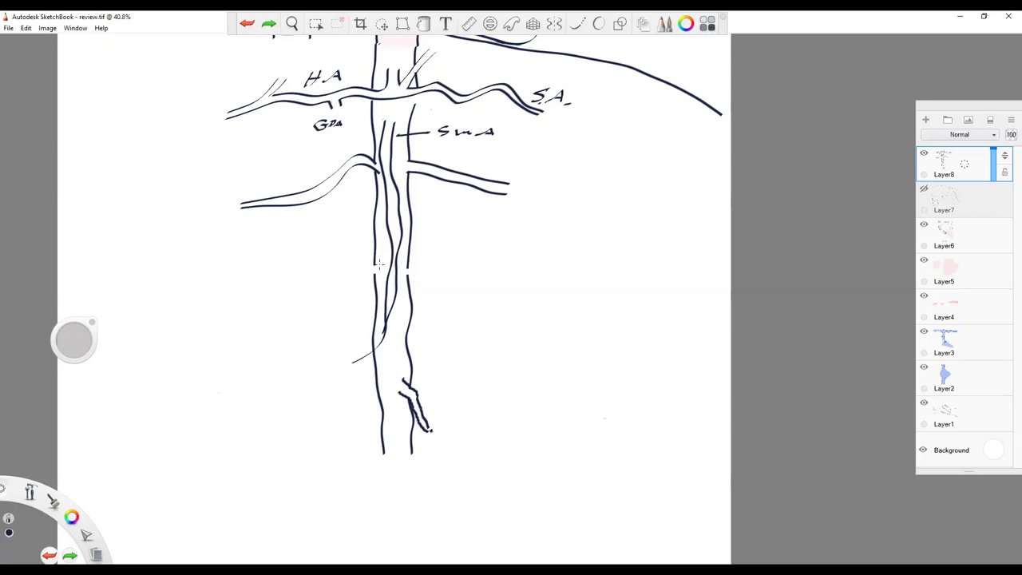
pyautogui.moveTo(379, 265)
pyautogui.mouseDown()
pyautogui.moveTo(341, 290)
pyautogui.moveTo(328, 318)
pyautogui.moveTo(317, 462)
pyautogui.mouseUp()
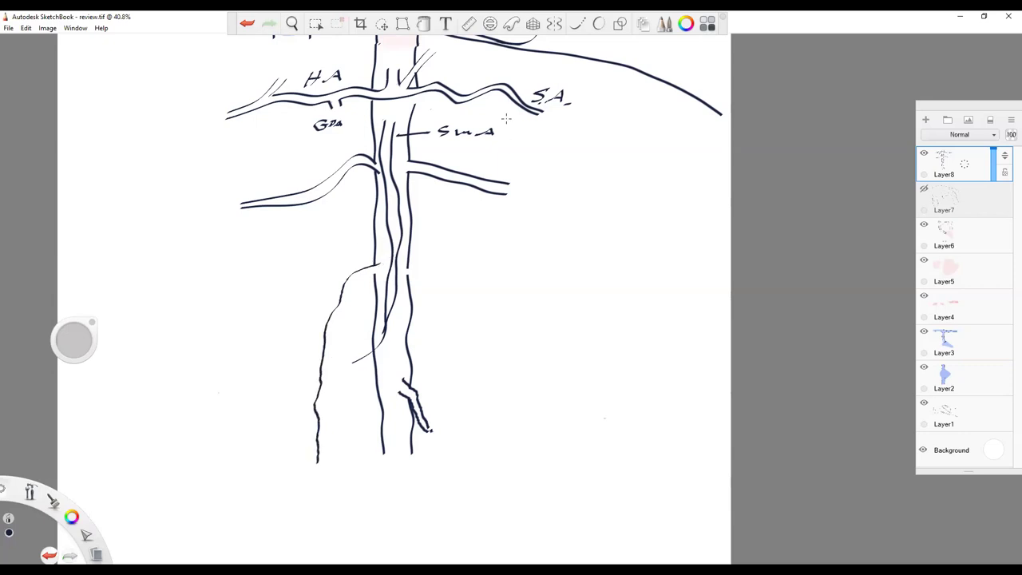
pyautogui.click(597, 24)
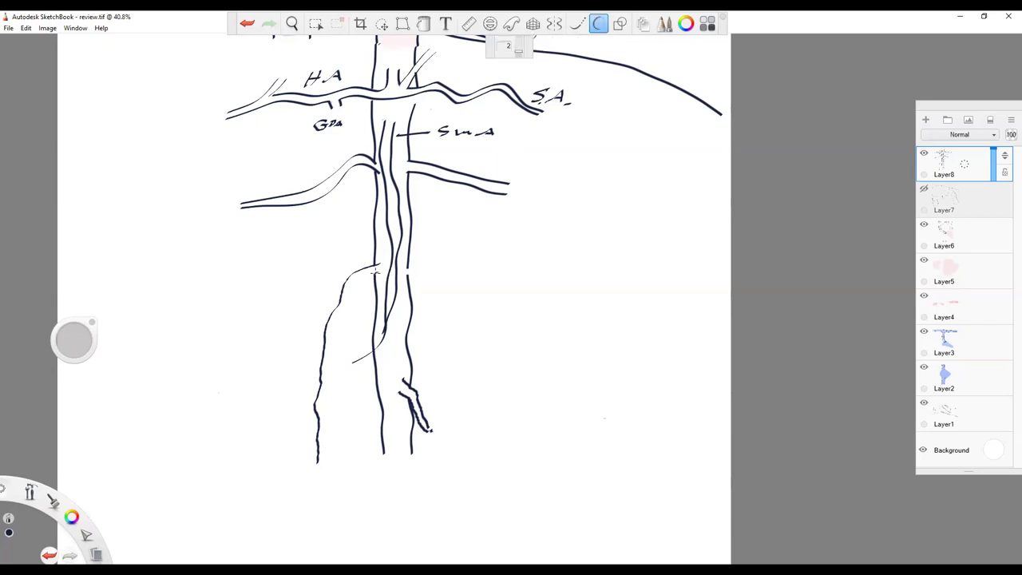
pyautogui.moveTo(356, 281)
pyautogui.mouseDown()
pyautogui.moveTo(327, 363)
pyautogui.moveTo(319, 460)
pyautogui.mouseUp()
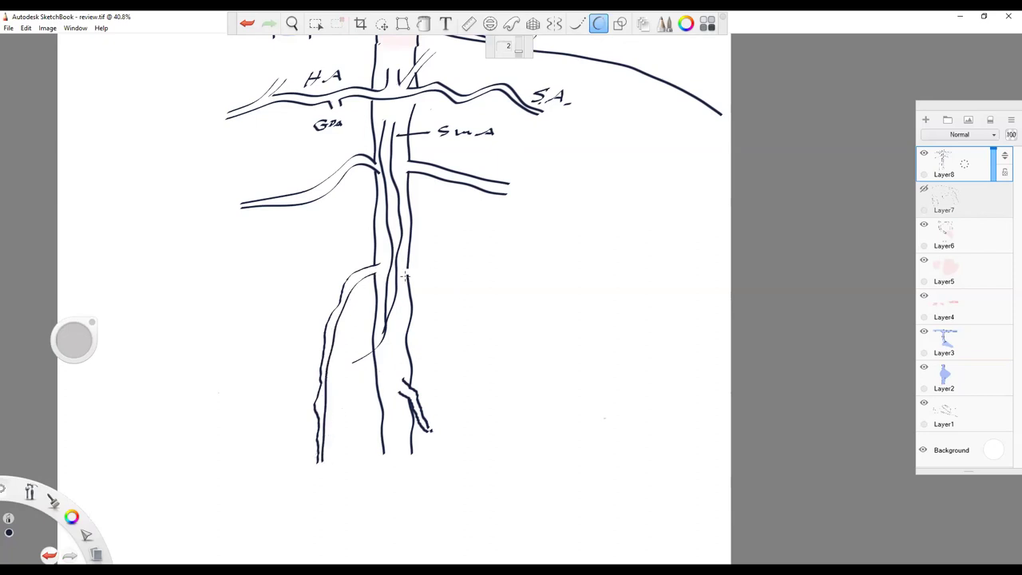
pyautogui.moveTo(406, 275)
pyautogui.mouseDown()
pyautogui.moveTo(452, 372)
pyautogui.moveTo(452, 453)
pyautogui.mouseUp()
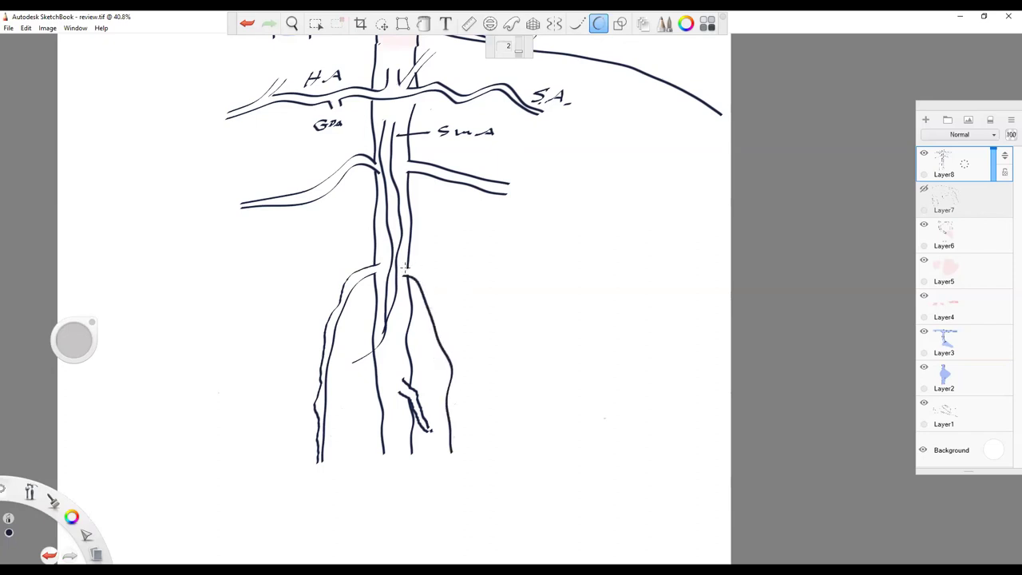
pyautogui.moveTo(405, 269)
pyautogui.mouseDown()
pyautogui.moveTo(426, 278)
pyautogui.moveTo(462, 363)
pyautogui.moveTo(453, 444)
pyautogui.mouseUp()
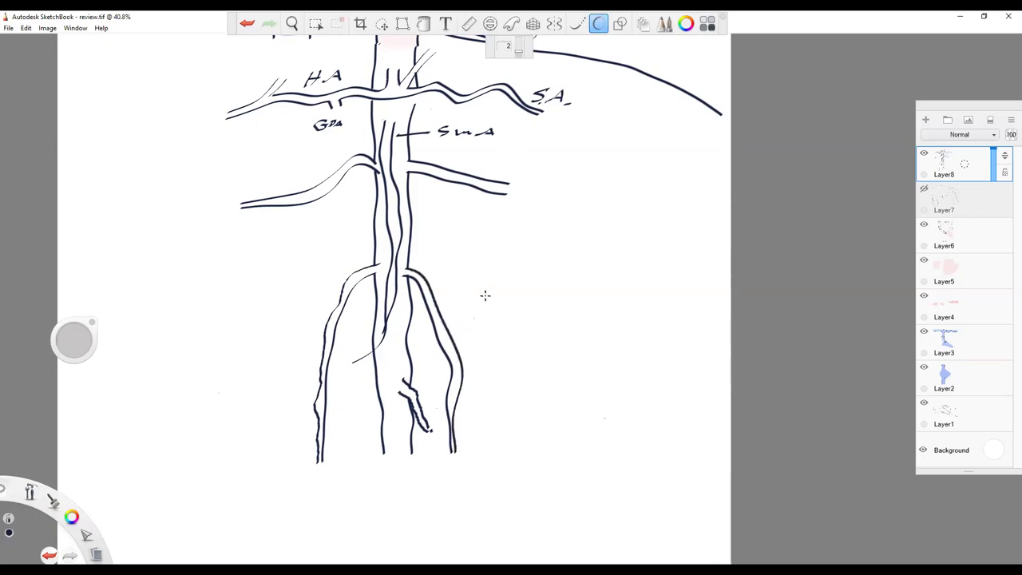
pyautogui.click(437, 298)
# Using Steady Stroke, draw the aorta's lower end forking into two iliac branches with inner and outer walls
pyautogui.moveTo(294, 25)
pyautogui.mouseDown()
pyautogui.moveTo(342, 199)
pyautogui.moveTo(382, 181)
pyautogui.mouseUp()
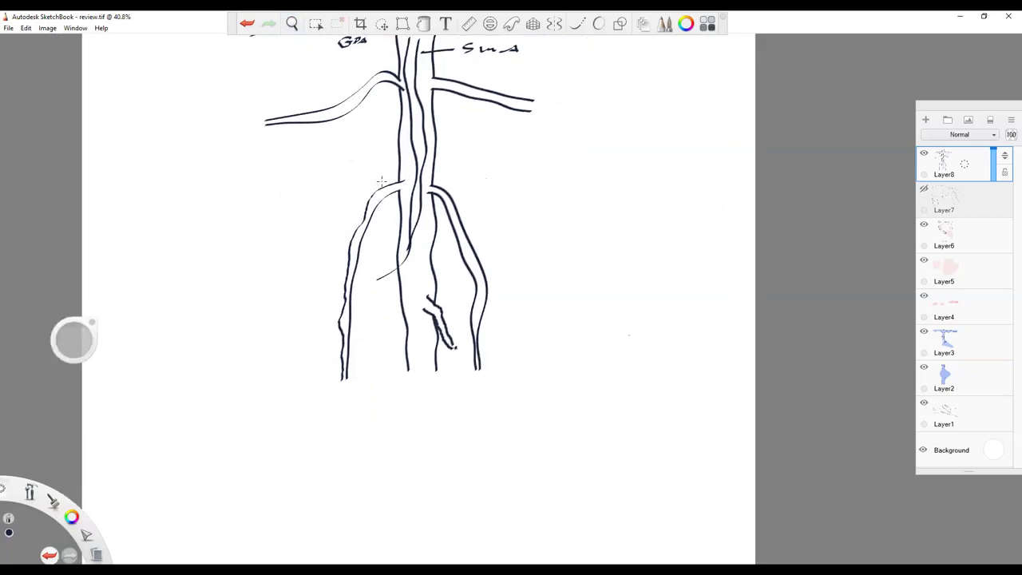
pyautogui.click(578, 25)
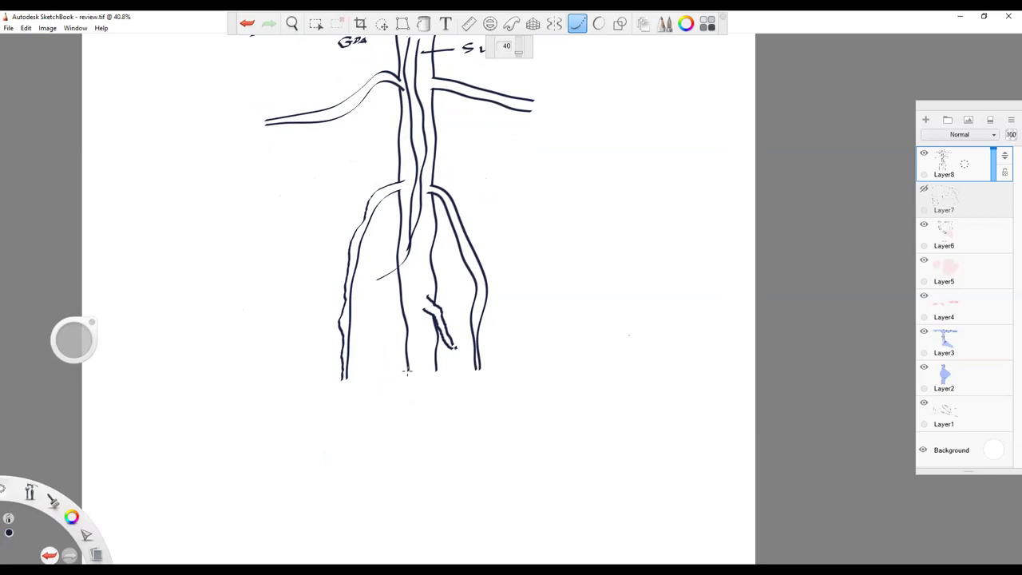
pyautogui.moveTo(406, 372); pyautogui.dragTo(370, 433)
pyautogui.moveTo(415, 405); pyautogui.dragTo(393, 432)
pyautogui.moveTo(423, 387); pyautogui.dragTo(459, 439)
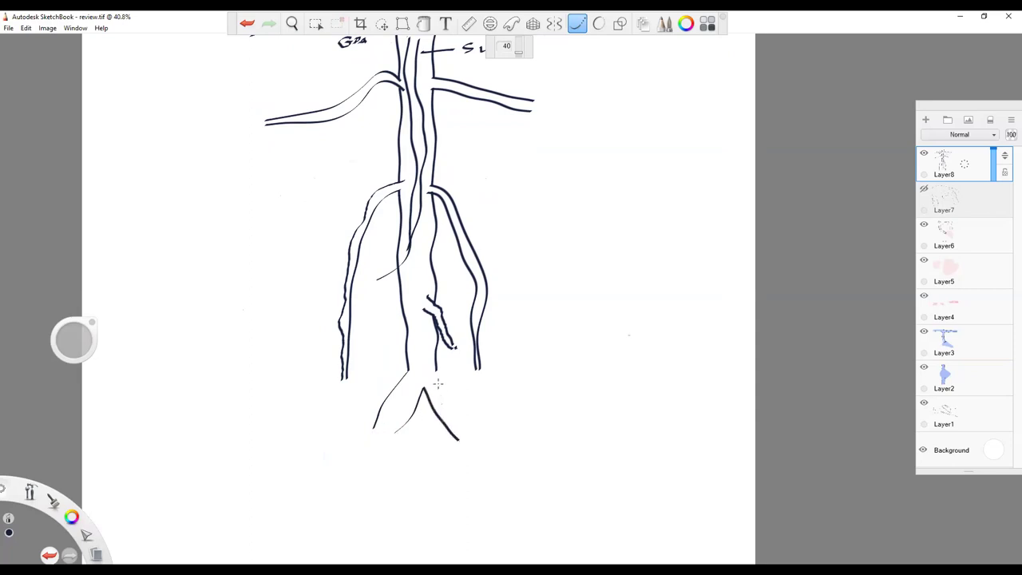
pyautogui.moveTo(435, 370); pyautogui.dragTo(476, 426)
# Review the whole drawing from the heart down to the iliac fork, then the liver and upper abdominal arteries up close
pyautogui.click(292, 24)
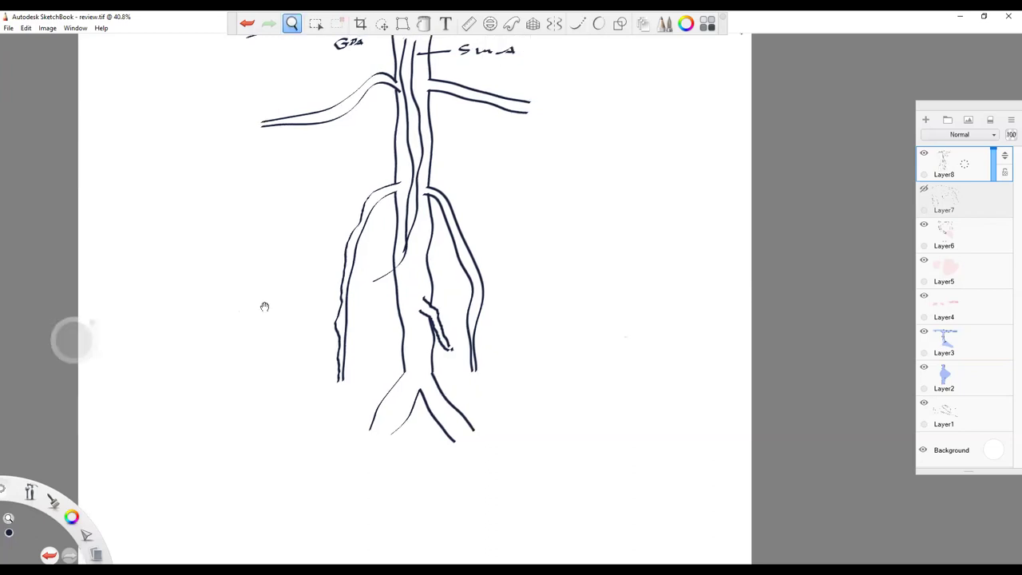
pyautogui.scroll(3, 262, 303)
pyautogui.moveTo(268, 403)
pyautogui.mouseDown()
pyautogui.moveTo(246, 428)
pyautogui.moveTo(237, 379)
pyautogui.moveTo(246, 430)
pyautogui.mouseUp()
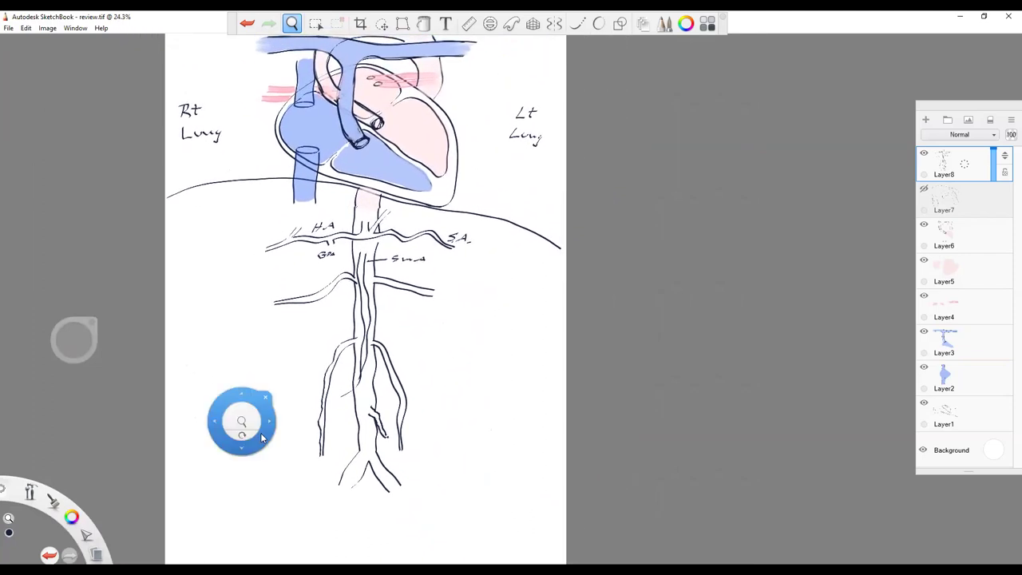
pyautogui.click(223, 404)
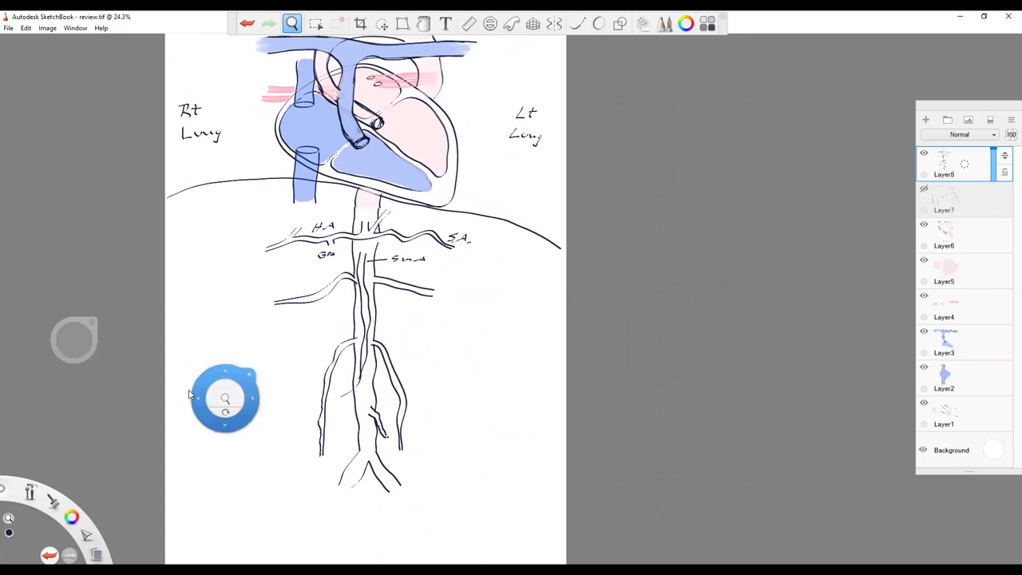
pyautogui.scroll(-5, 224, 424)
pyautogui.scroll(5, 223, 424)
pyautogui.moveTo(217, 396); pyautogui.dragTo(239, 407)
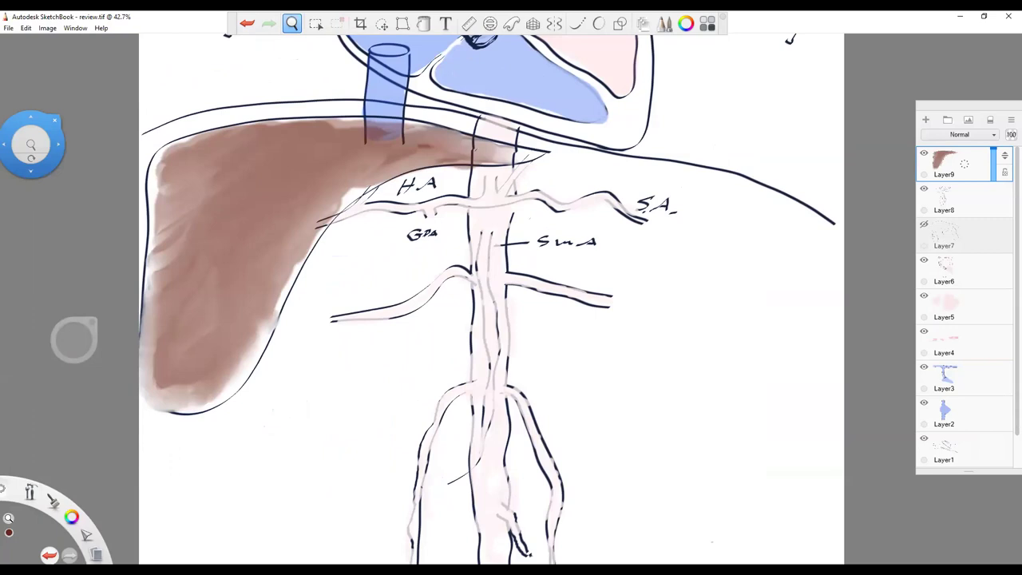
pyautogui.moveTo(10, 143); pyautogui.dragTo(69, 186)
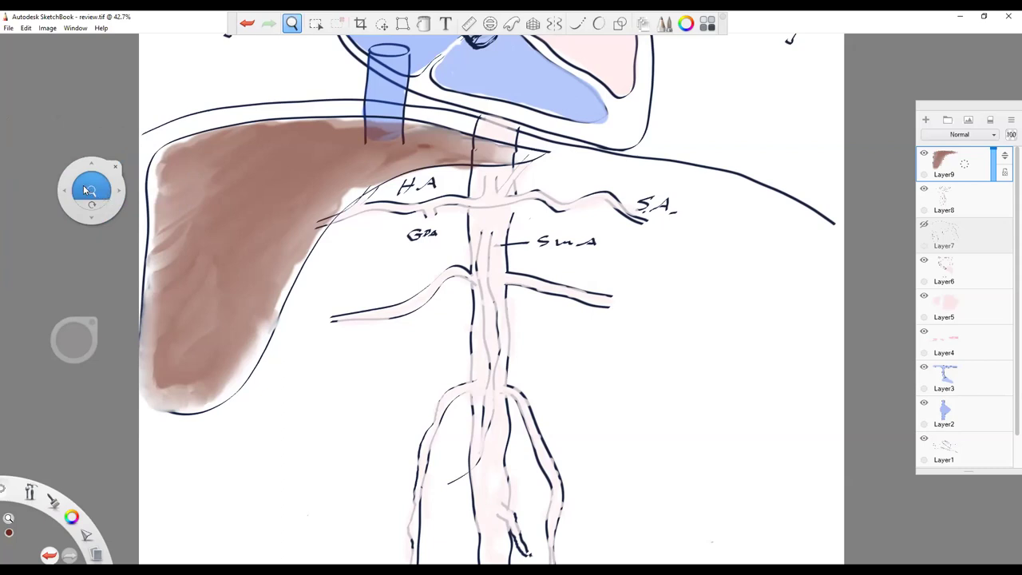
pyautogui.moveTo(88, 184); pyautogui.dragTo(217, 199)
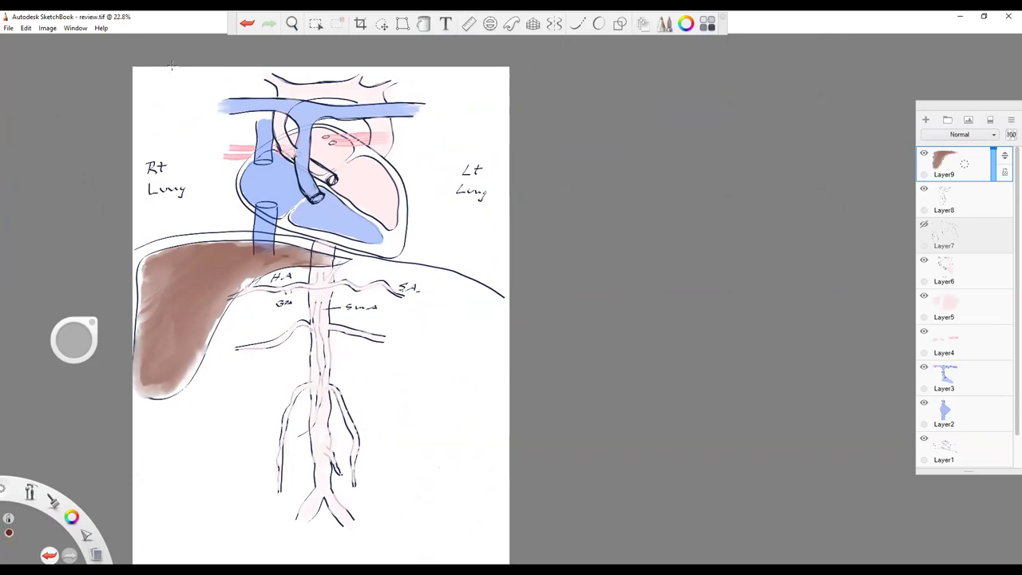
# Add a new layer and use Predictive Stroke to draw hepatic veins fanning from the inferior vena cava's lower end across the liver
pyautogui.click(292, 25)
pyautogui.moveTo(294, 305); pyautogui.dragTo(356, 221)
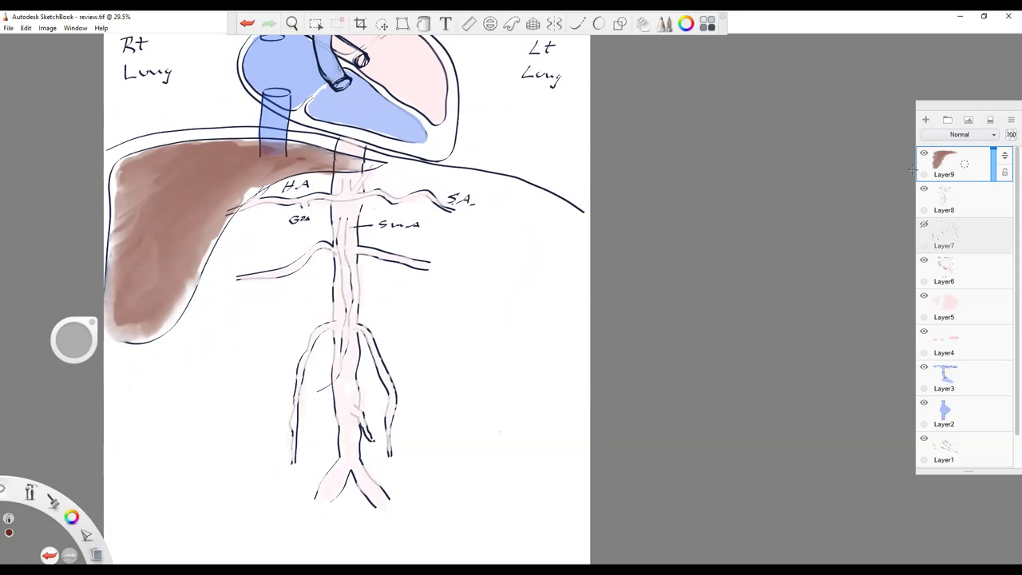
pyautogui.click(926, 120)
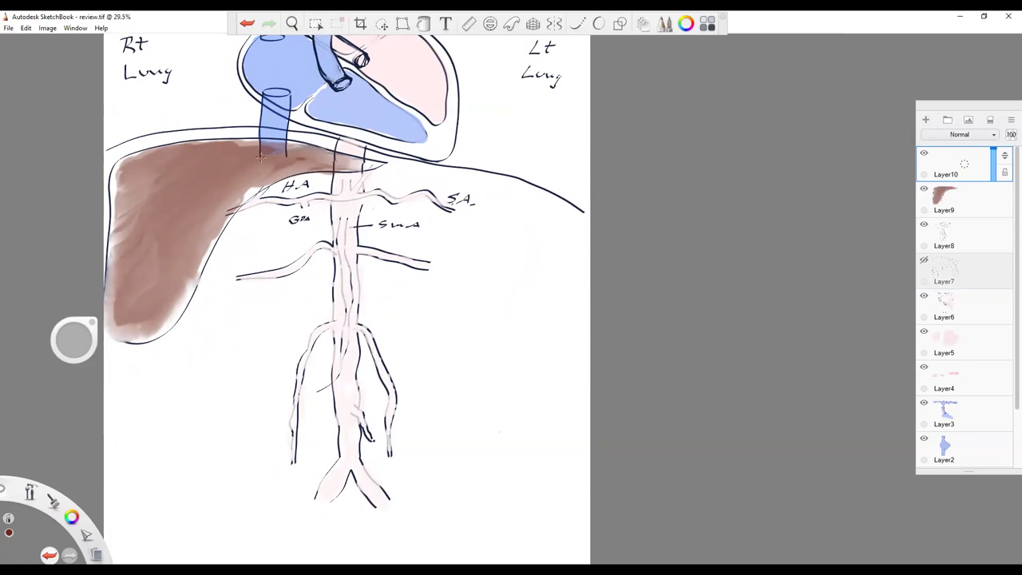
pyautogui.click(600, 24)
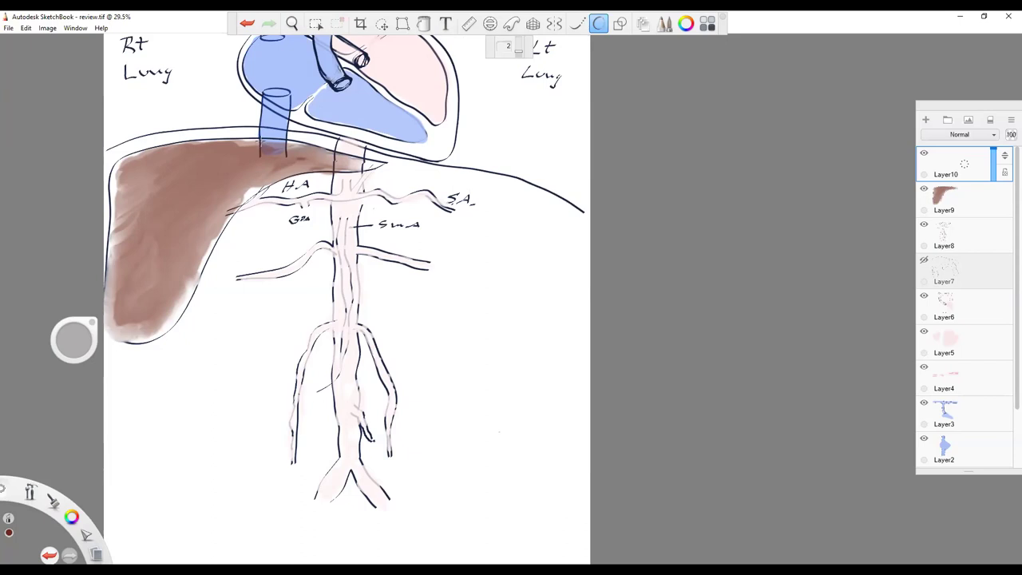
pyautogui.moveTo(259, 143); pyautogui.dragTo(152, 180)
pyautogui.moveTo(192, 175); pyautogui.dragTo(229, 162)
pyautogui.moveTo(283, 162); pyautogui.dragTo(331, 168)
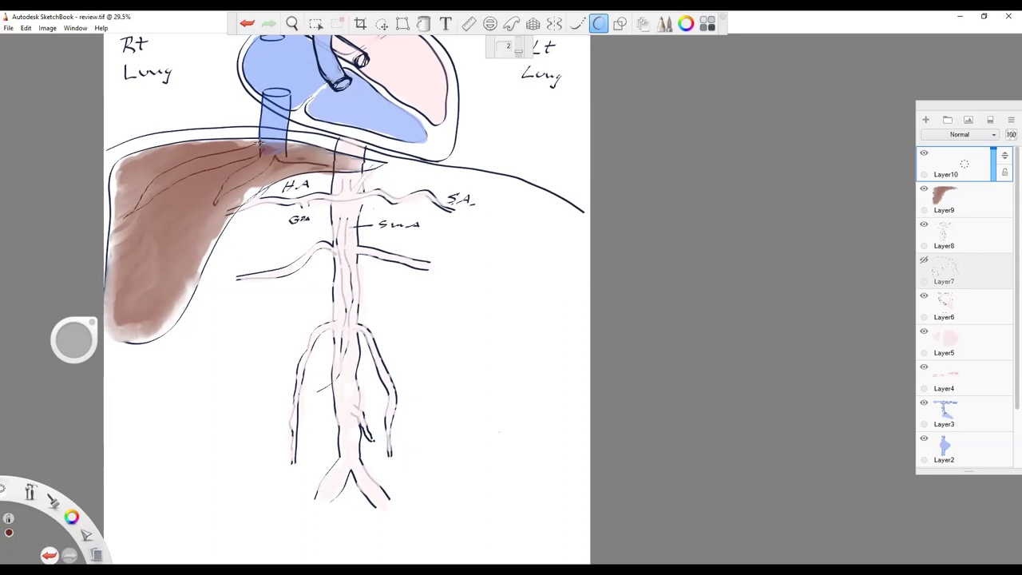